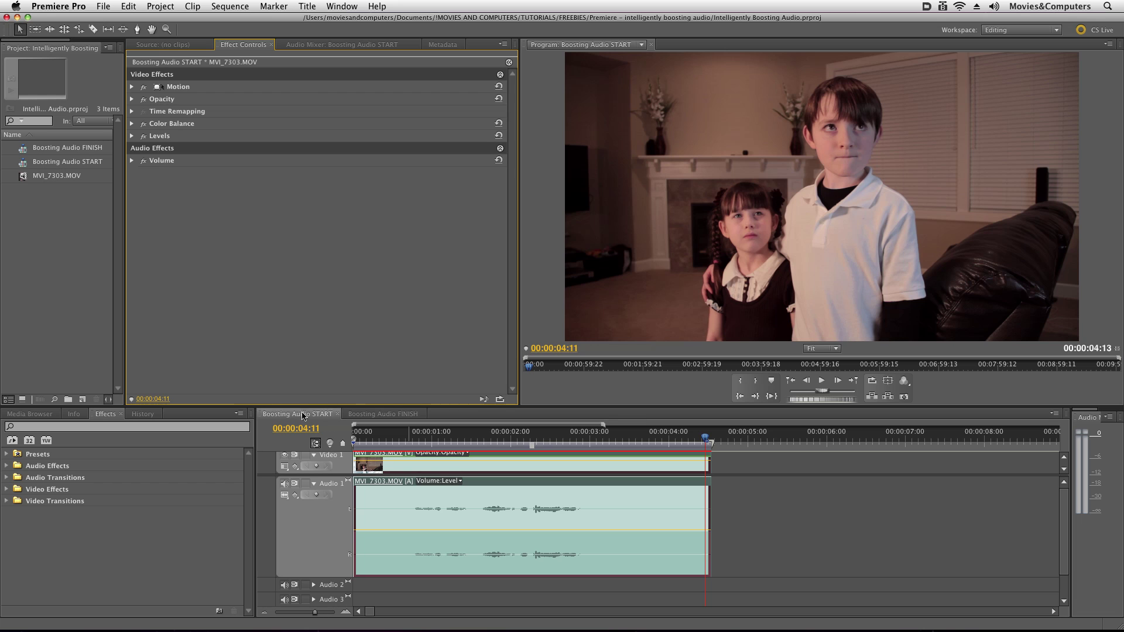
Play the quiet dialogue clip from the start to hear its original level.
click(302, 416)
click(369, 433)
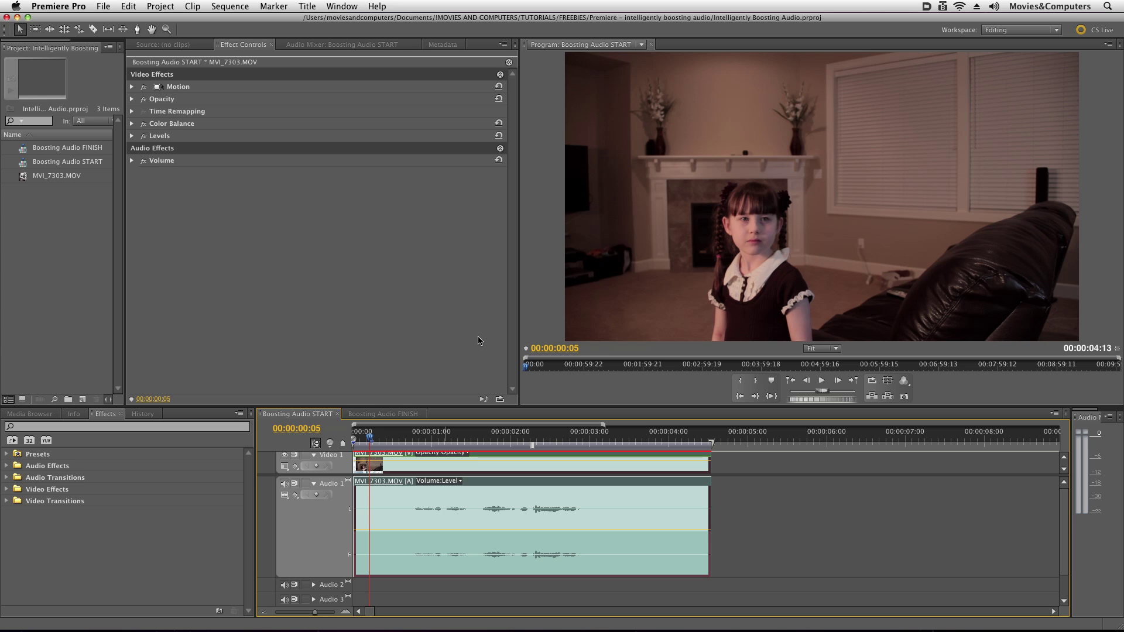
key(space)
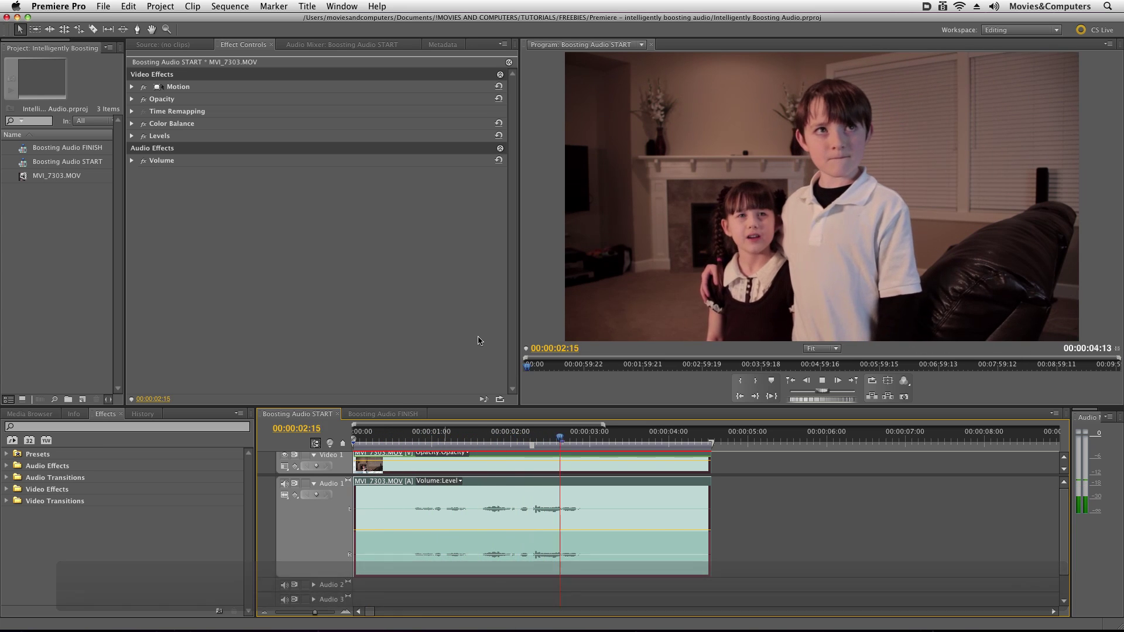
key(space)
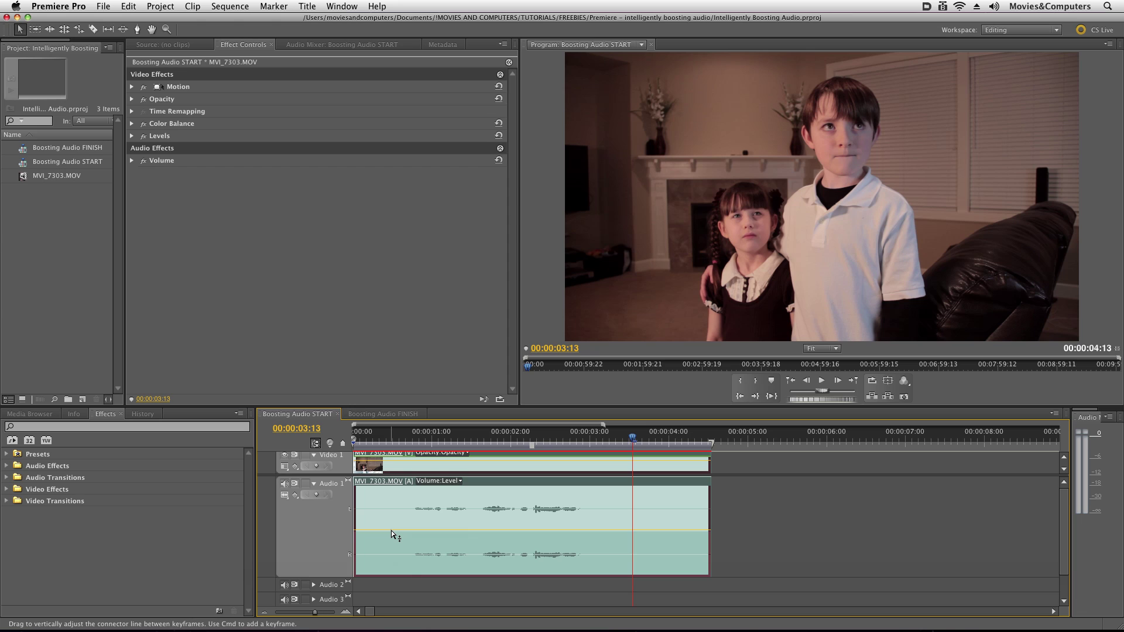
Raise the Audio 1 volume rubber band about 4.21 dB and replay the clip.
drag(391, 530, 391, 497)
key(Home)
key(space)
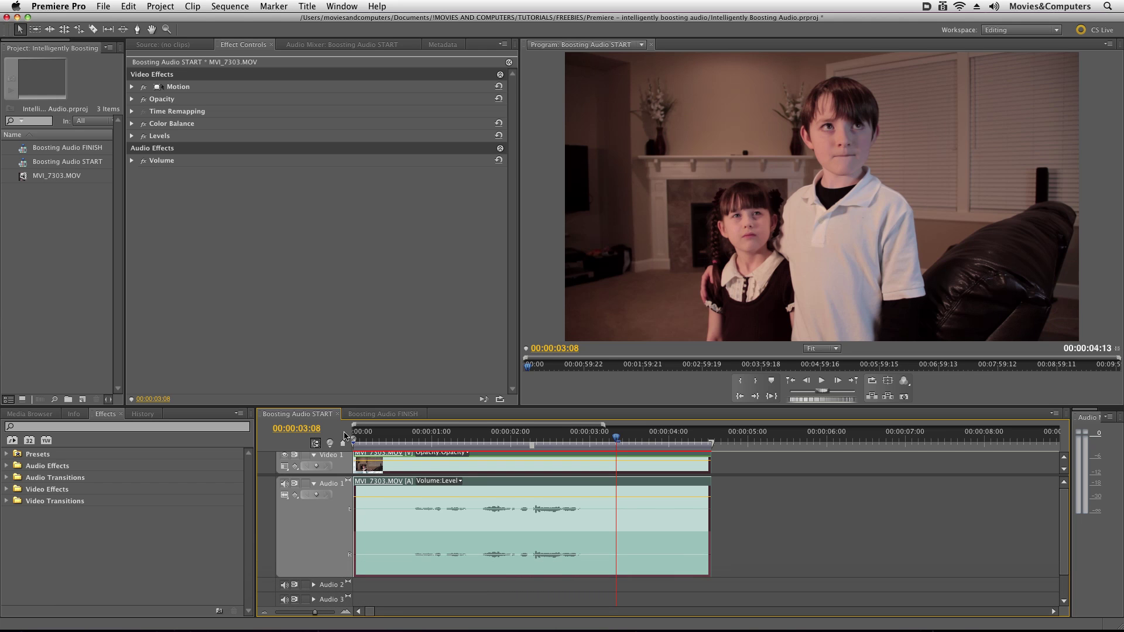
Play the boosted MVI_7303.MOV clip in the Boosting Audio FINISH sequence.
click(369, 414)
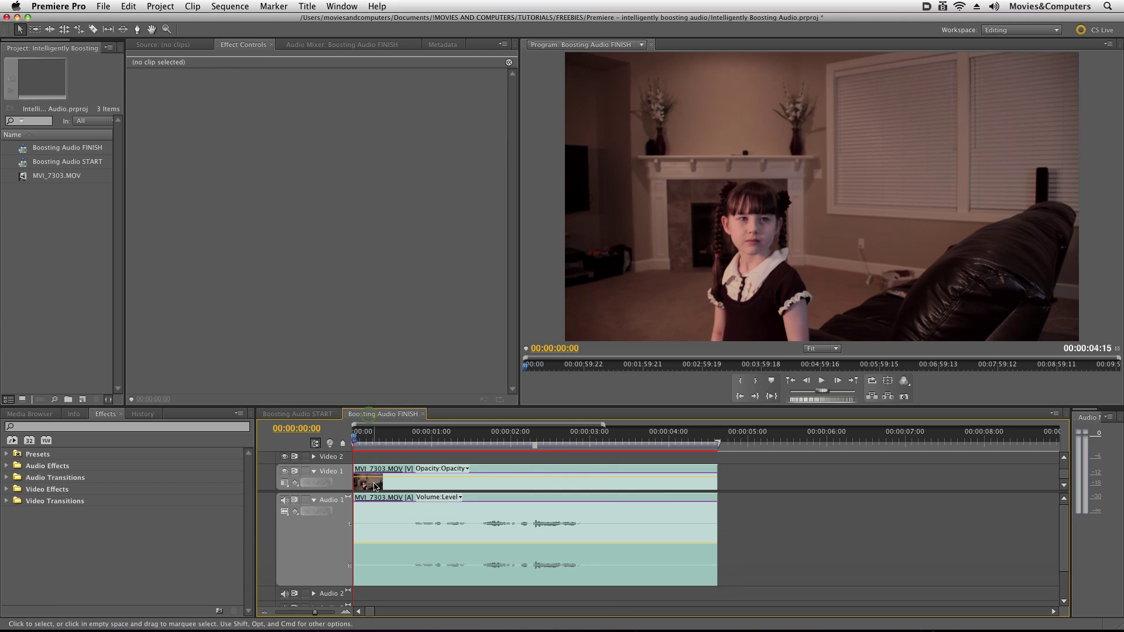
key(space)
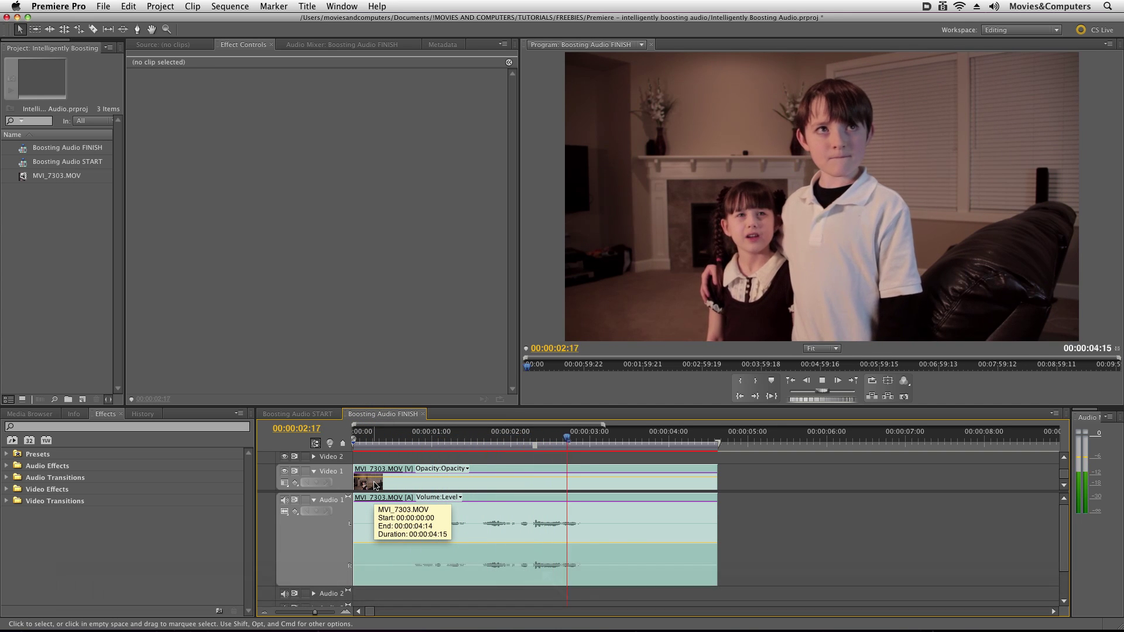
key(space)
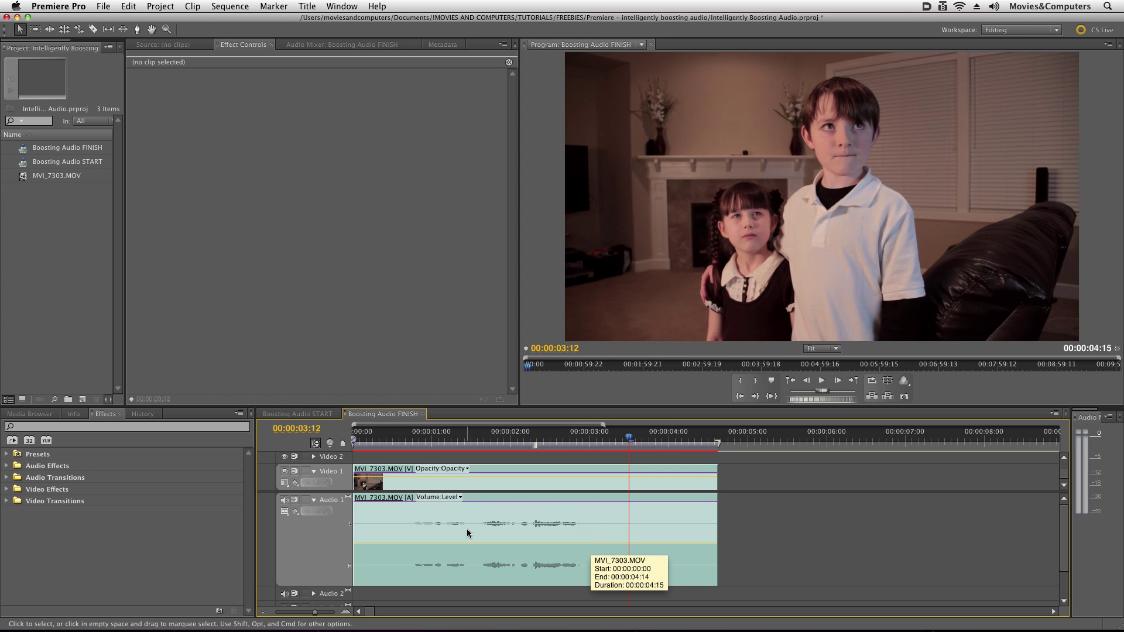
In the START sequence, undo the volume boost and apply Stereo DeNoiser to MVI_7303.MOV, expanding its settings.
click(298, 414)
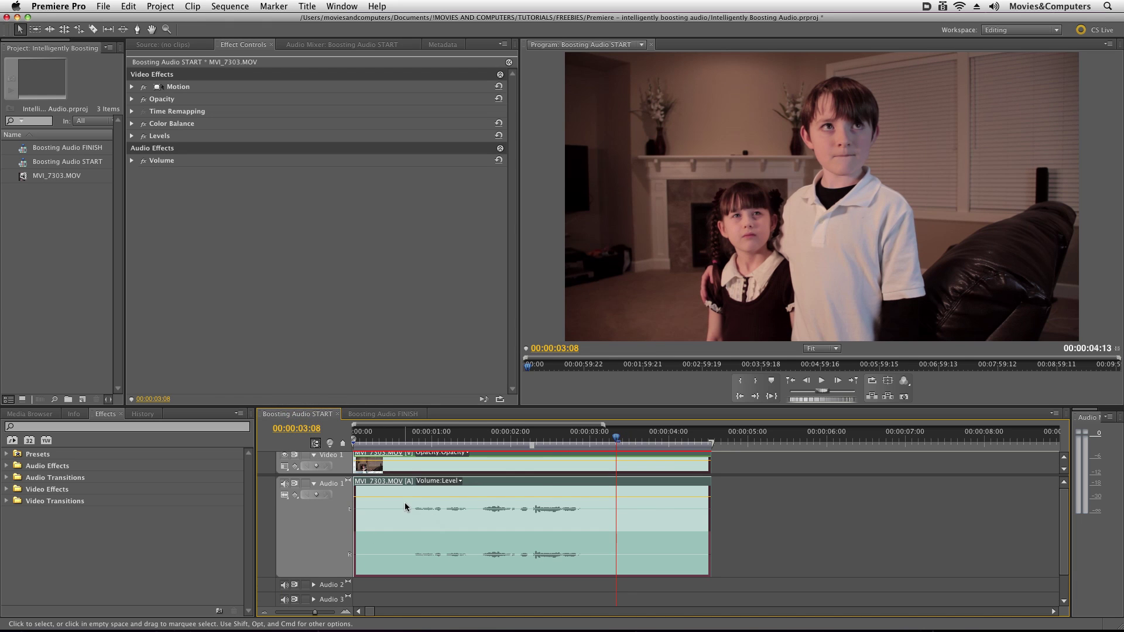
key(super+z)
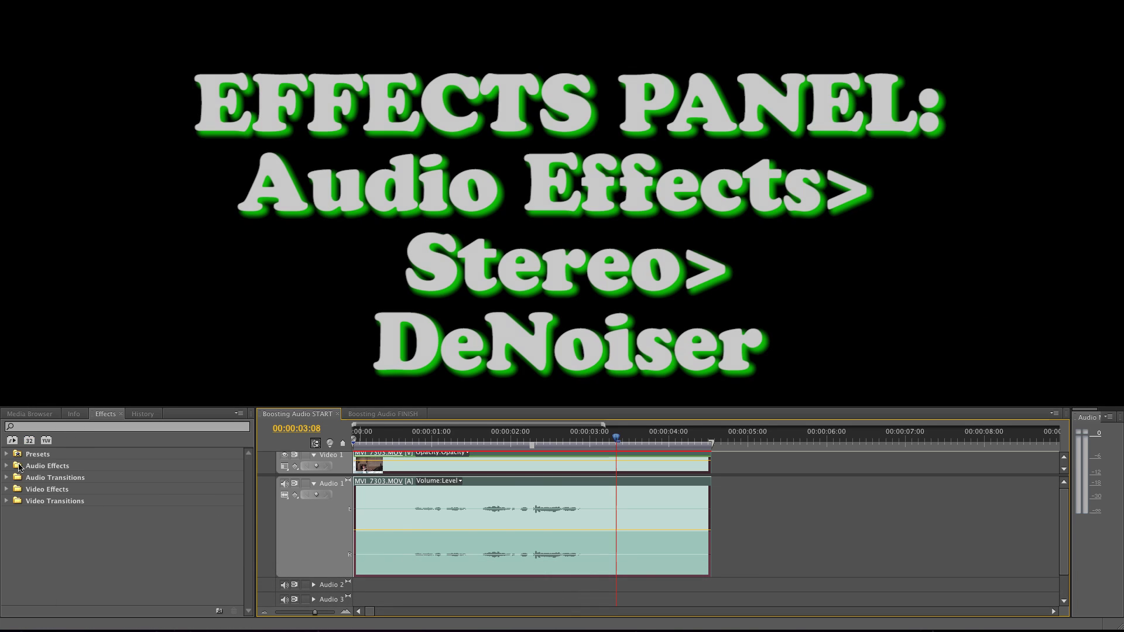
click(6, 466)
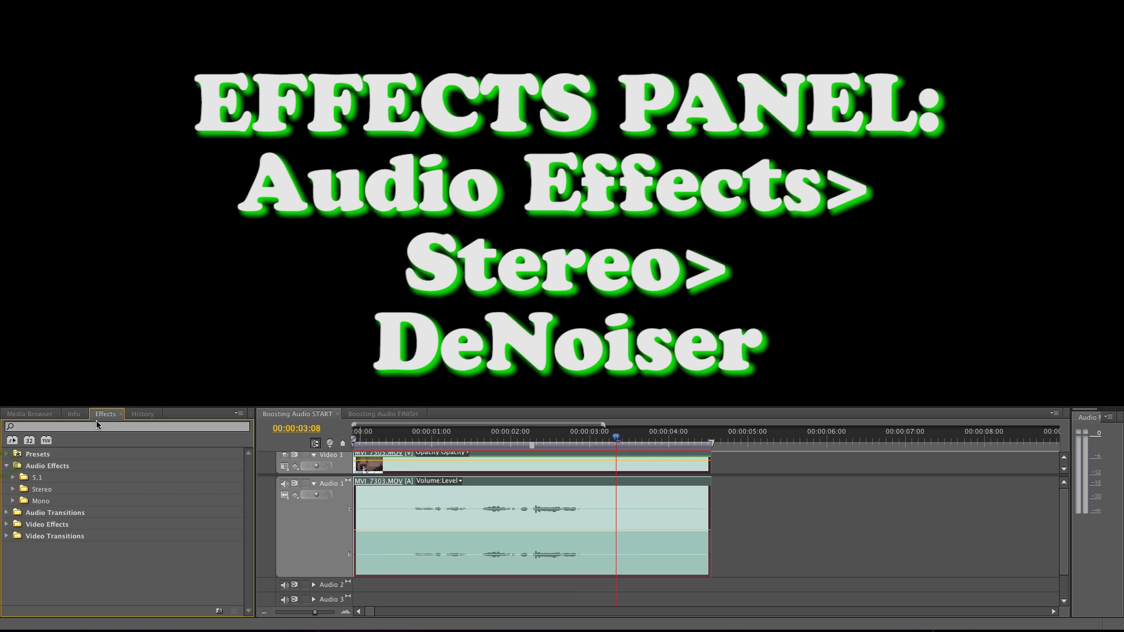
click(13, 490)
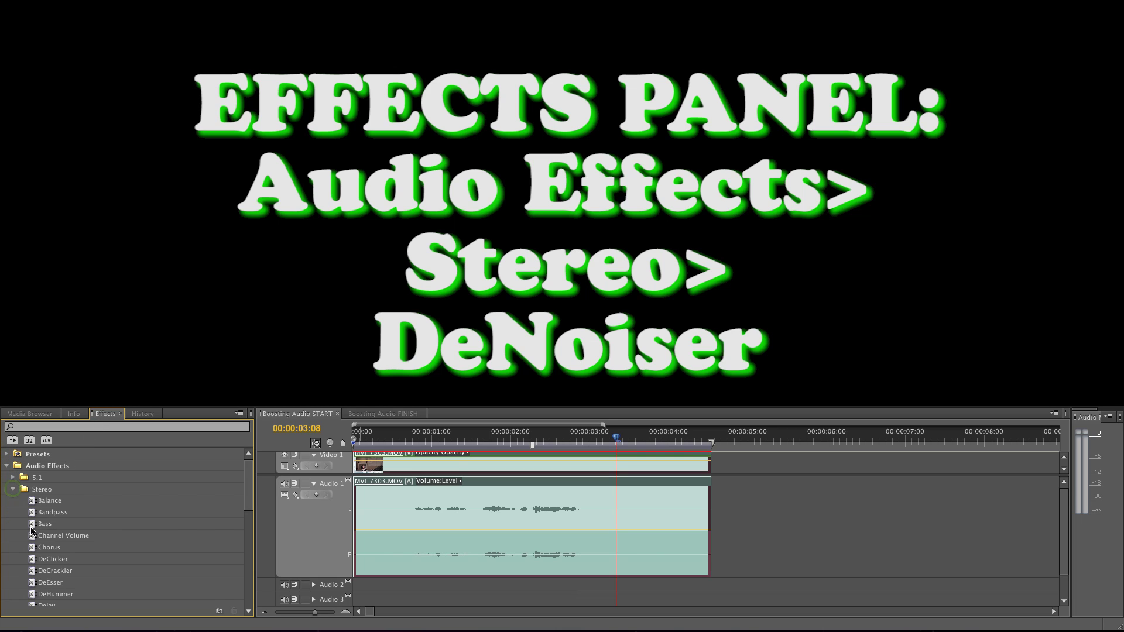
scroll(59, 530, down, 3)
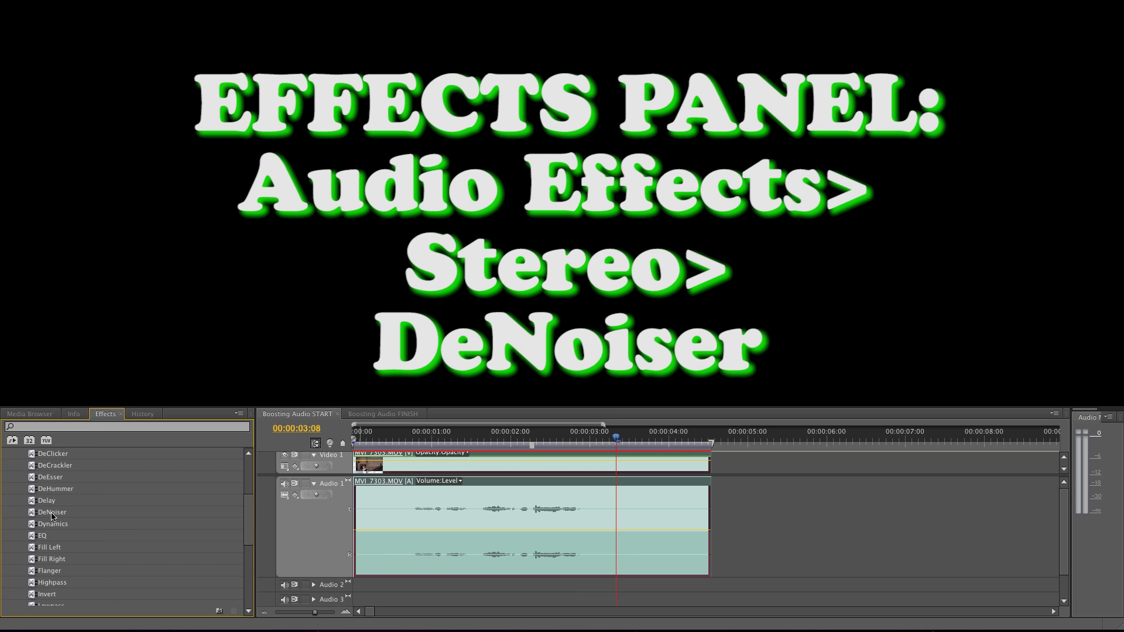
click(51, 512)
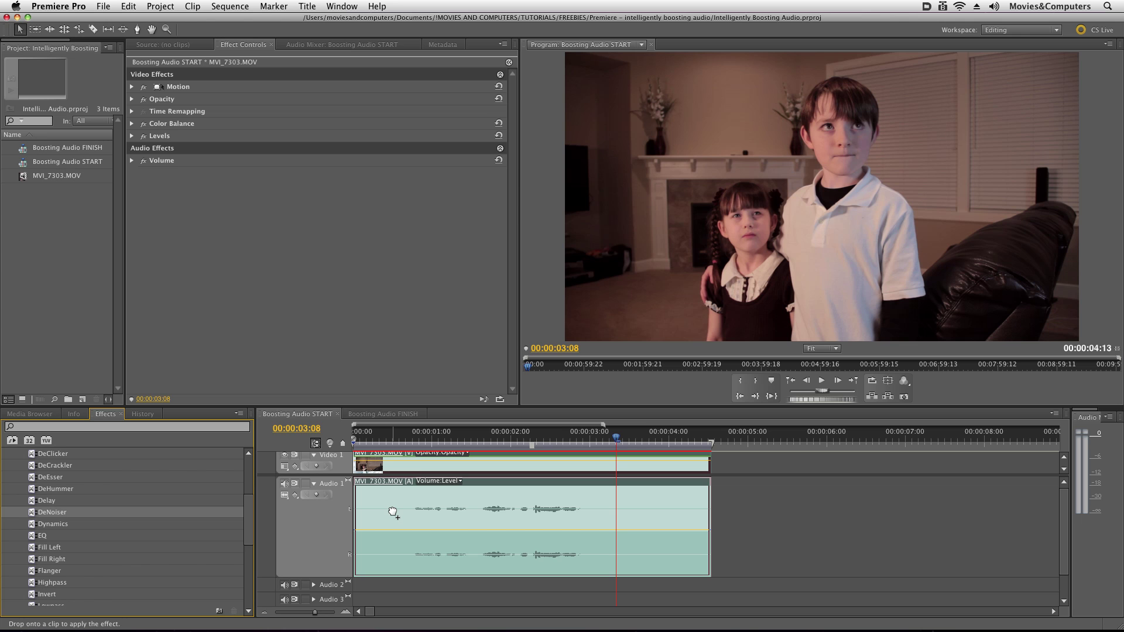
drag(368, 524, 440, 527)
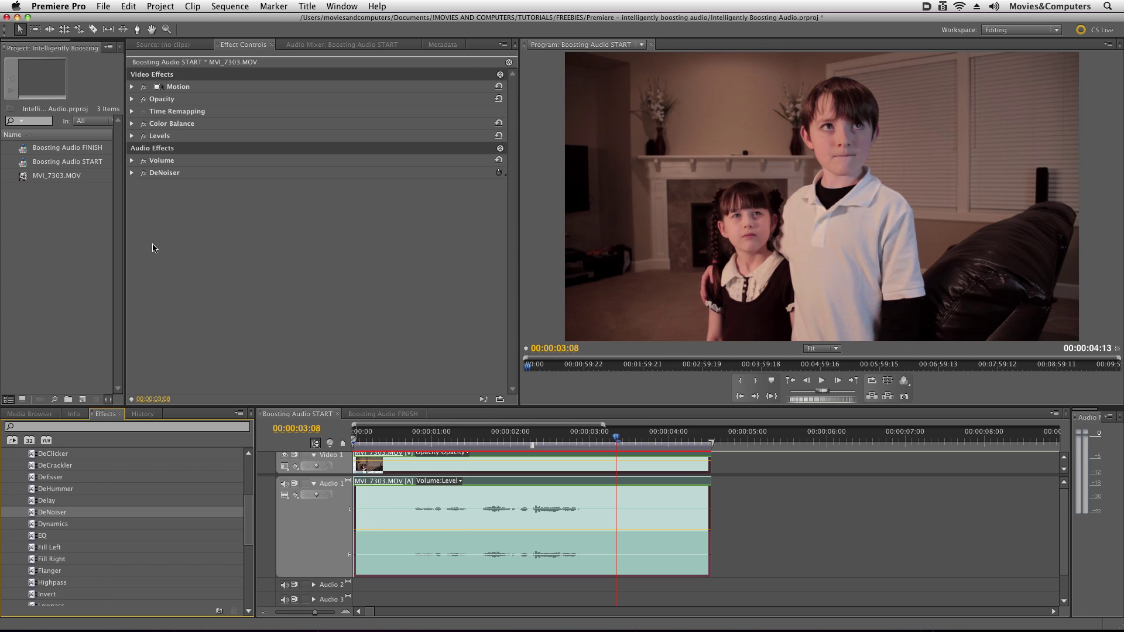
click(245, 45)
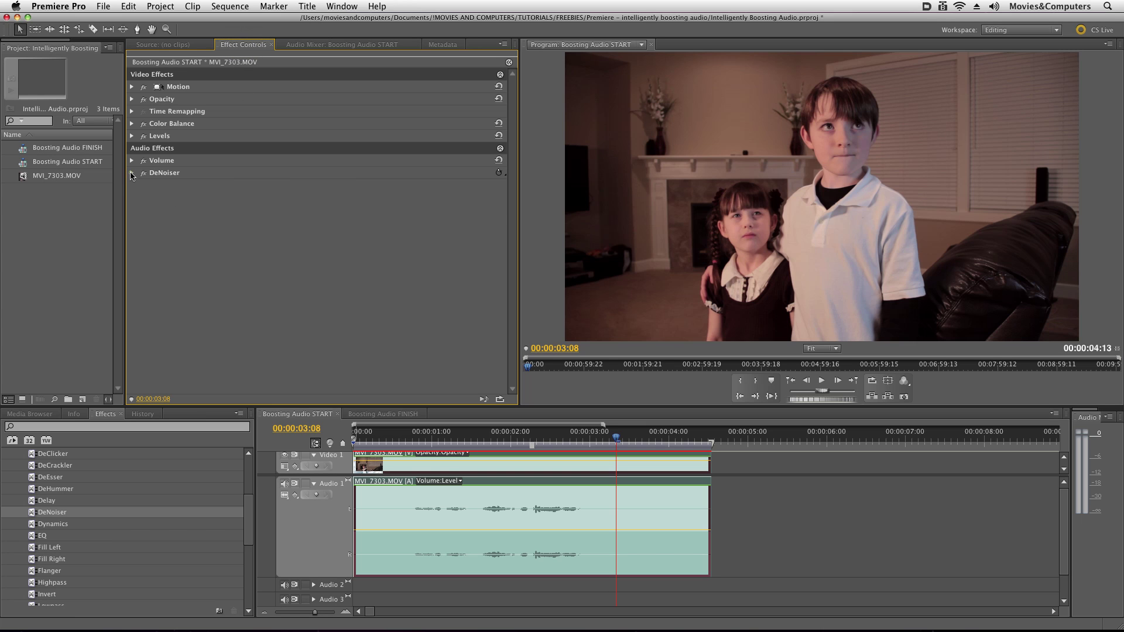
click(132, 174)
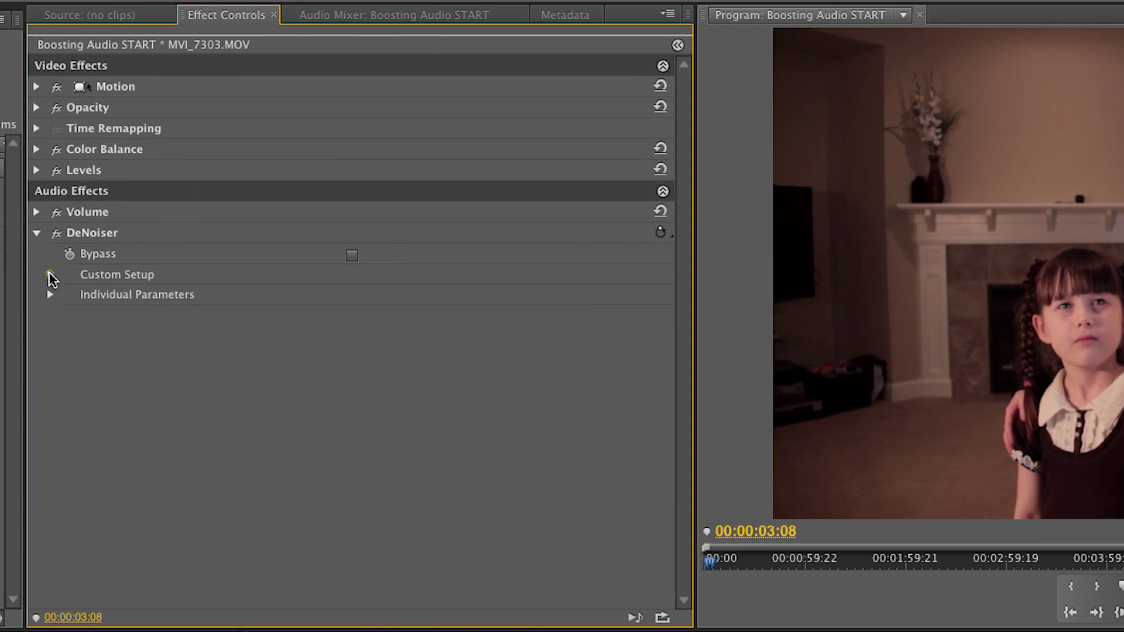
Expand DeNoiser's Custom Setup and hide the Effect Controls clip timeline to widen the knobs.
click(139, 197)
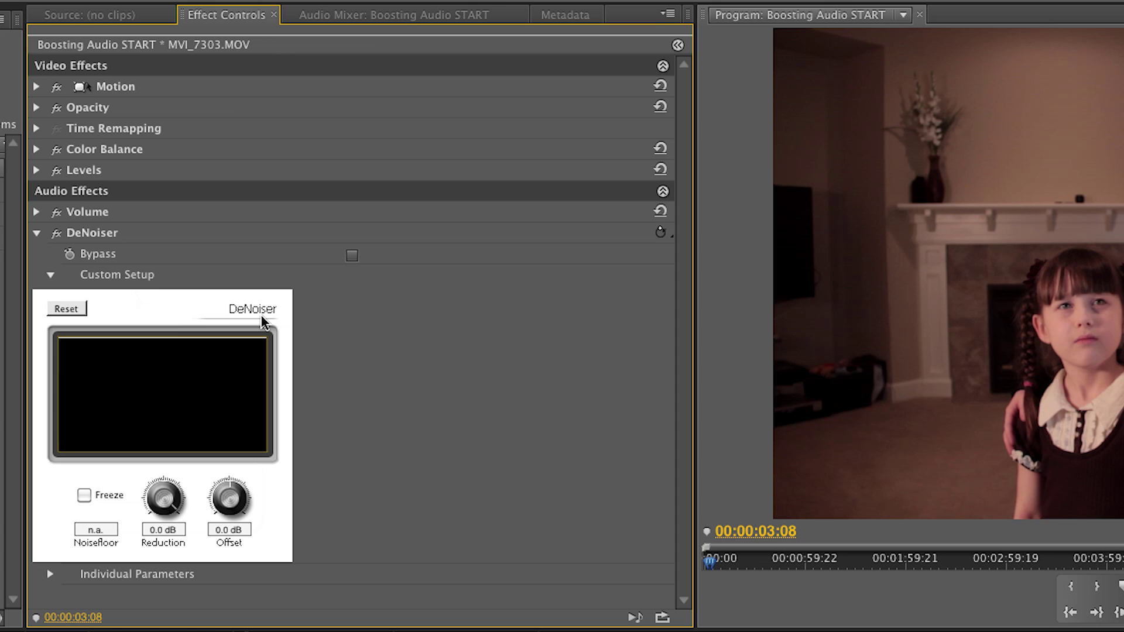
click(678, 44)
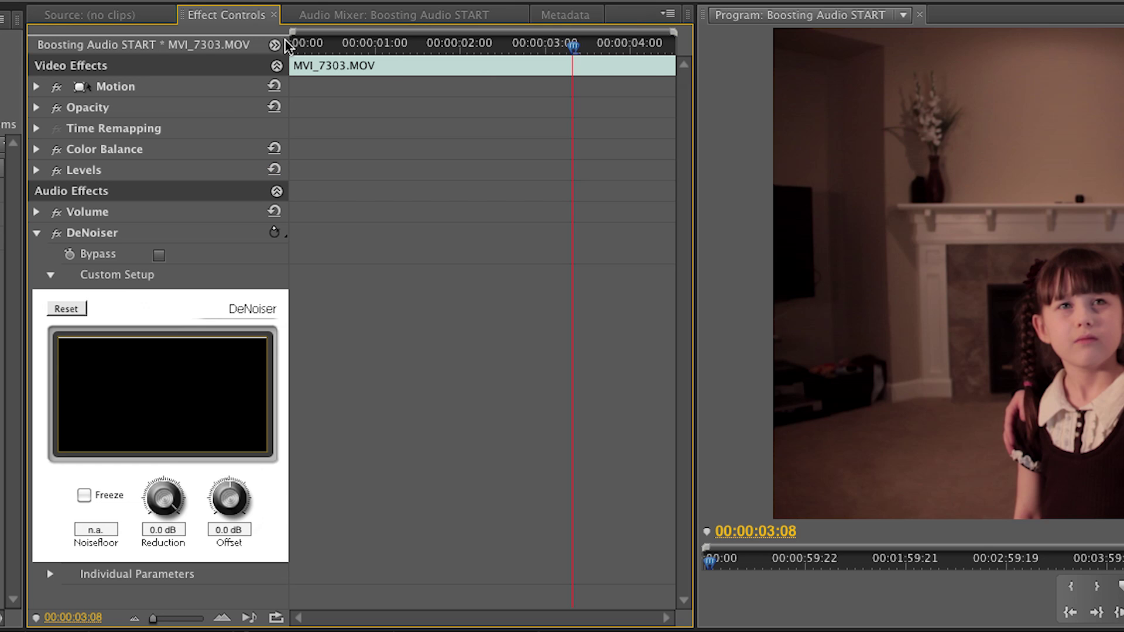
drag(319, 625, 297, 627)
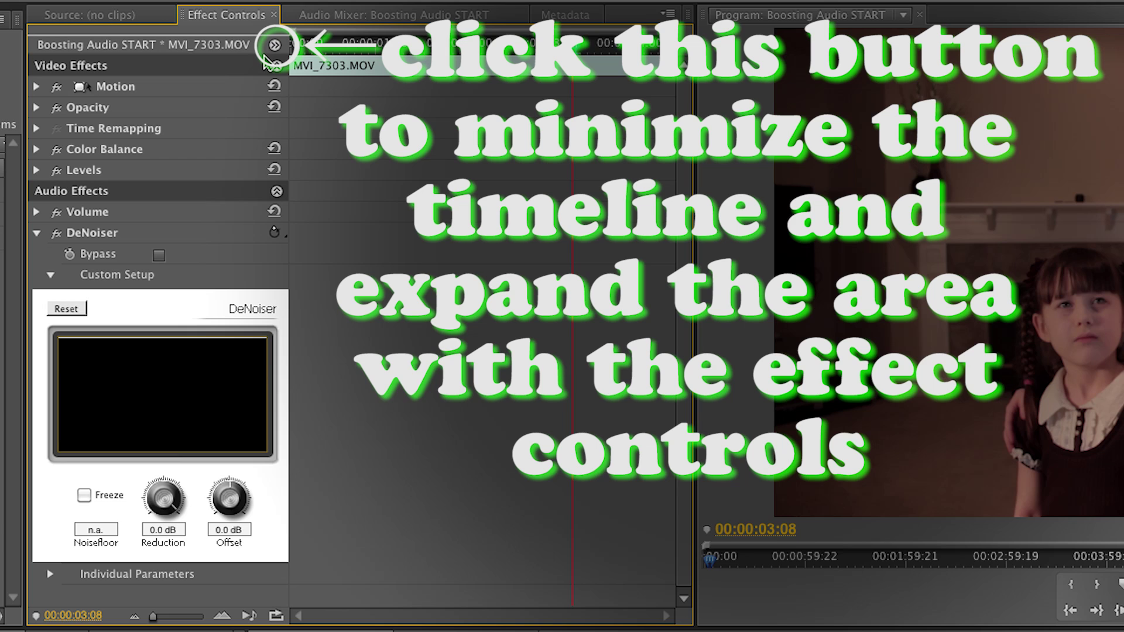
click(274, 45)
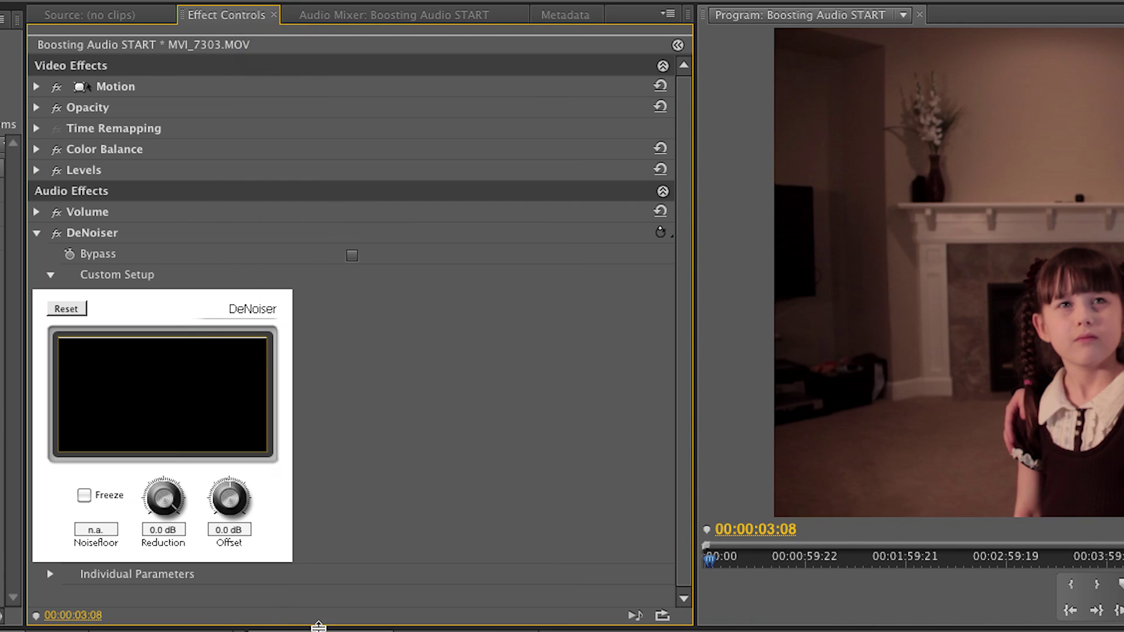
While the clip plays, turn the DeNoiser Reduction knob to -17.0 dB.
key(Home)
key(space)
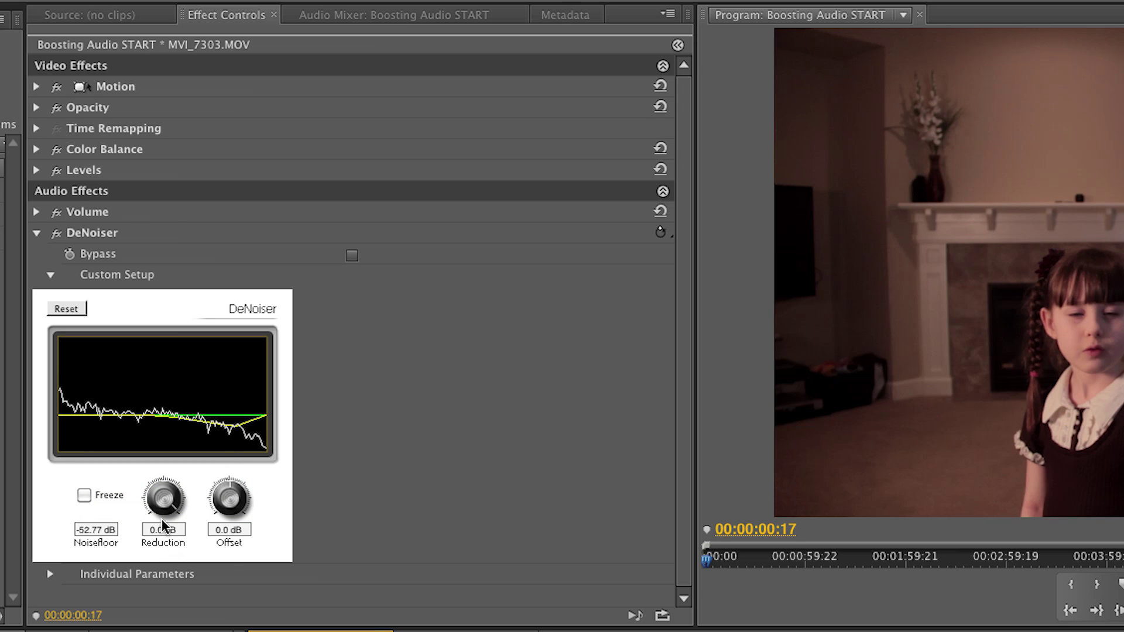
drag(164, 504, 170, 612)
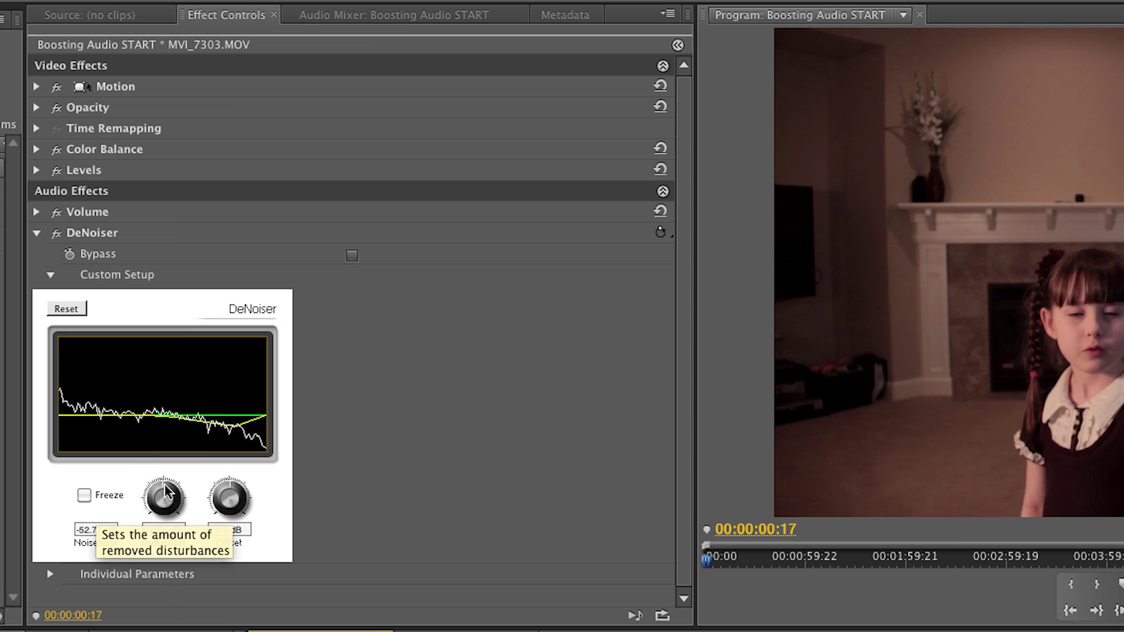
drag(166, 499, 171, 549)
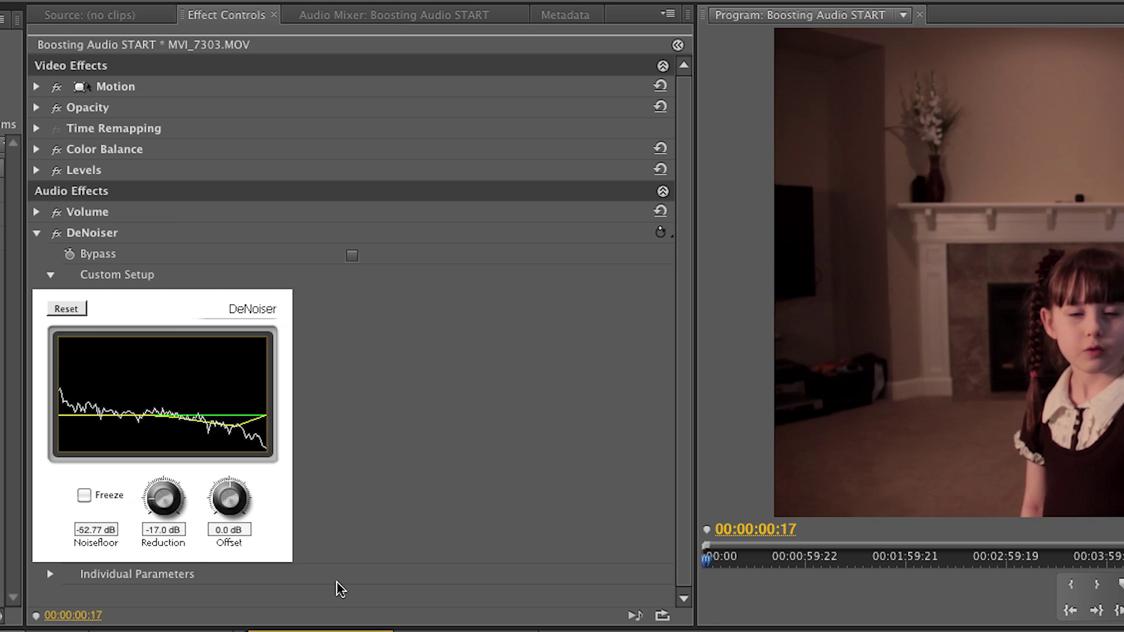
Replay the clip and raise the DeNoiser Offset to 10.0 dB.
key(Home)
key(space)
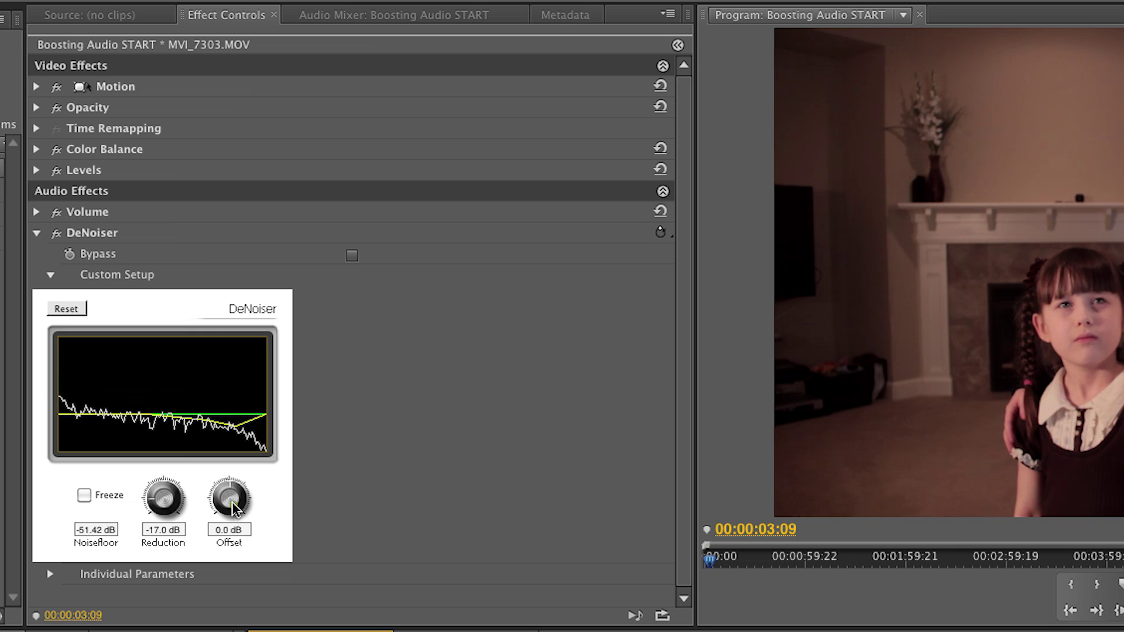
drag(233, 508, 243, 492)
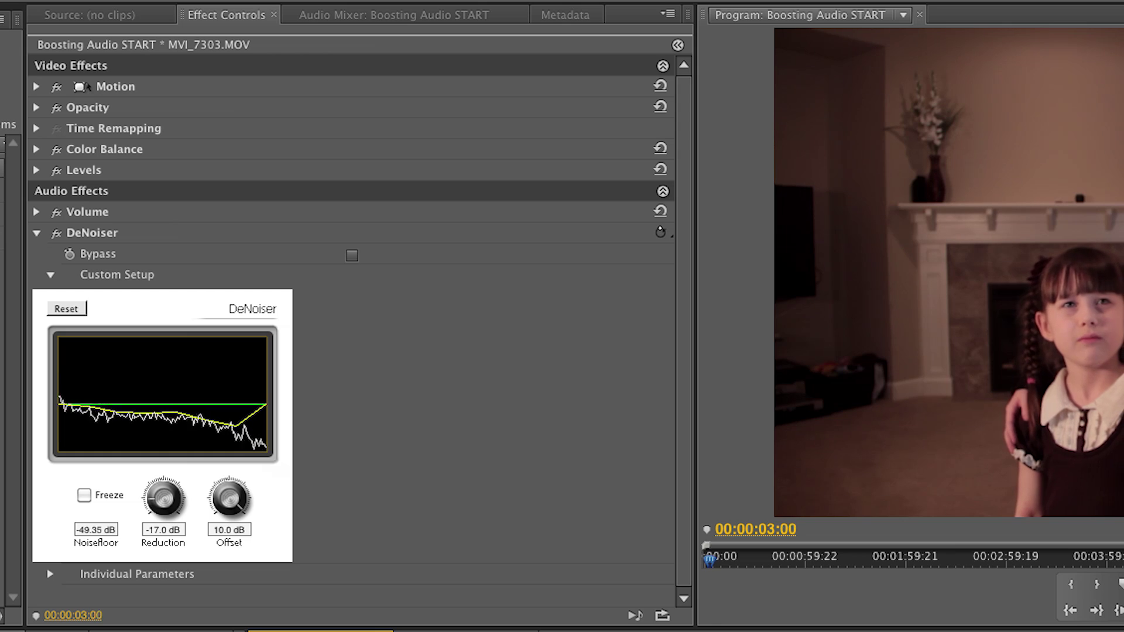
key(space)
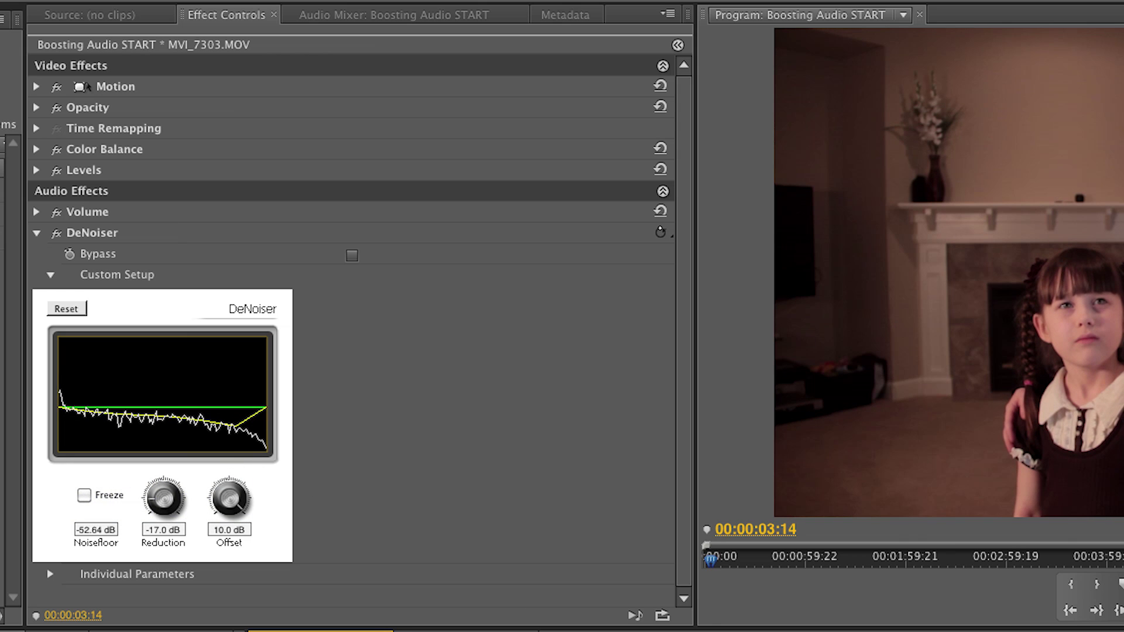
Play the denoised clip again, then return focus to the Effects panel.
key(space)
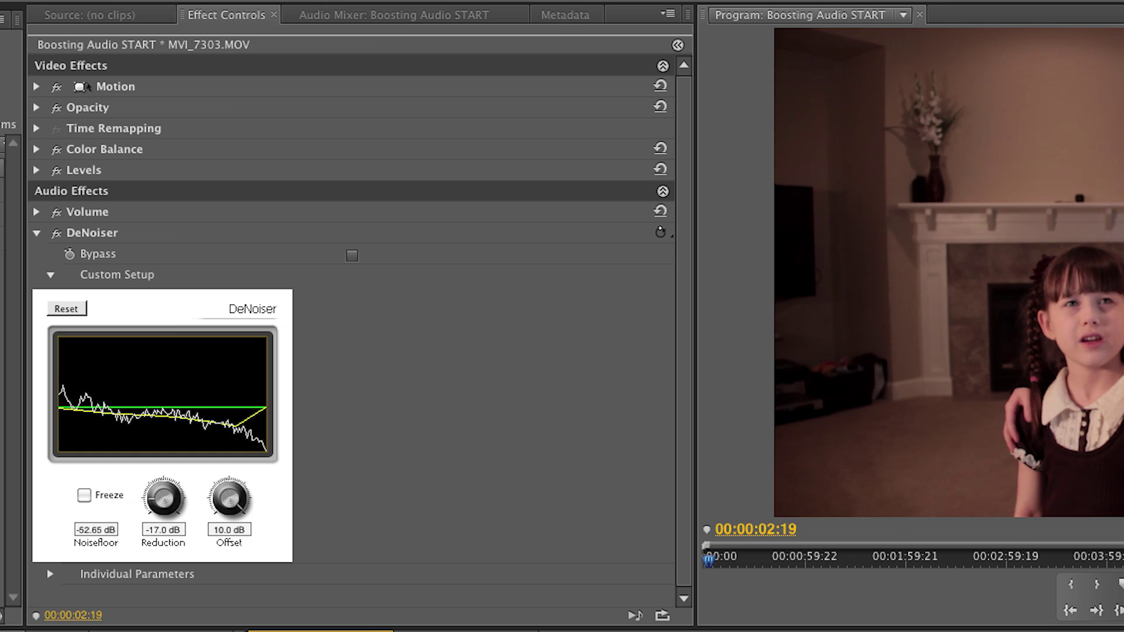
key(space)
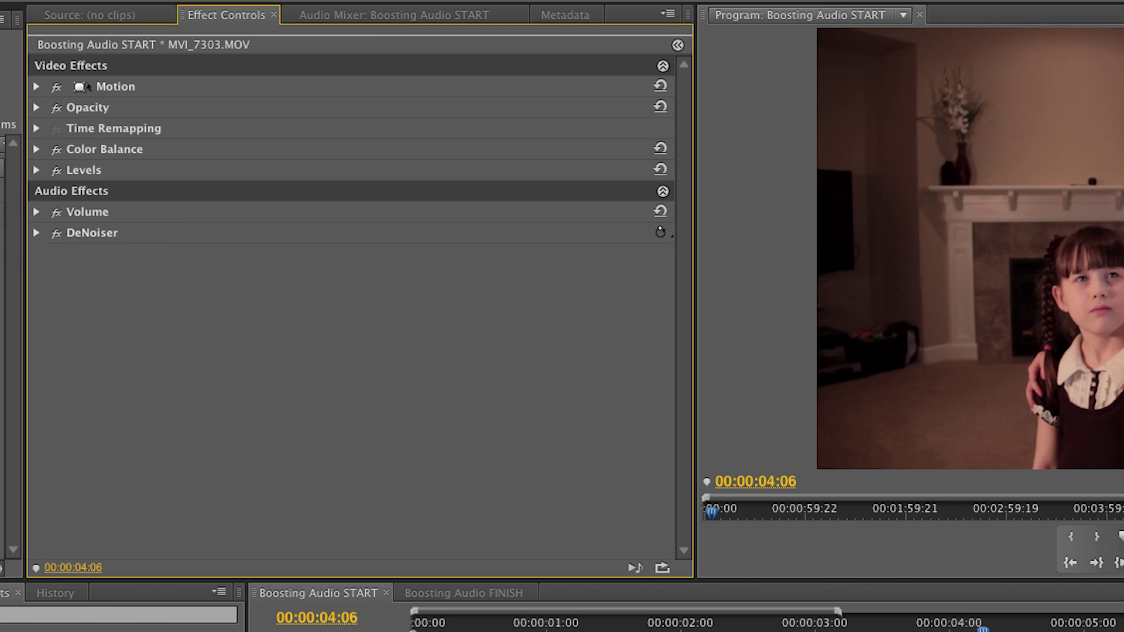
key(shift+7)
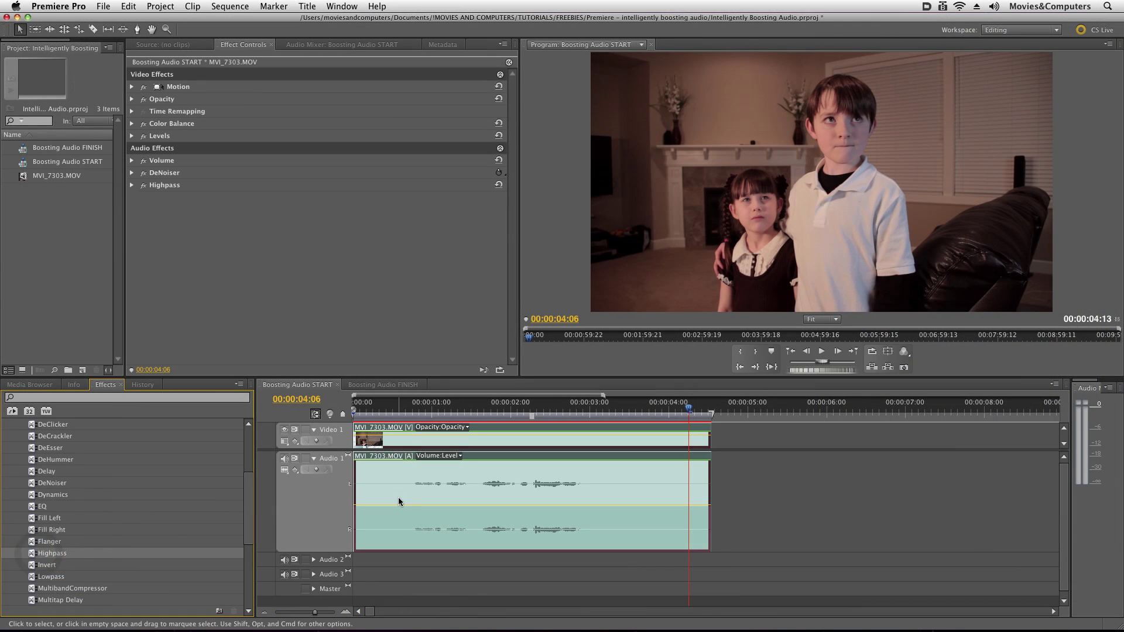
click(132, 186)
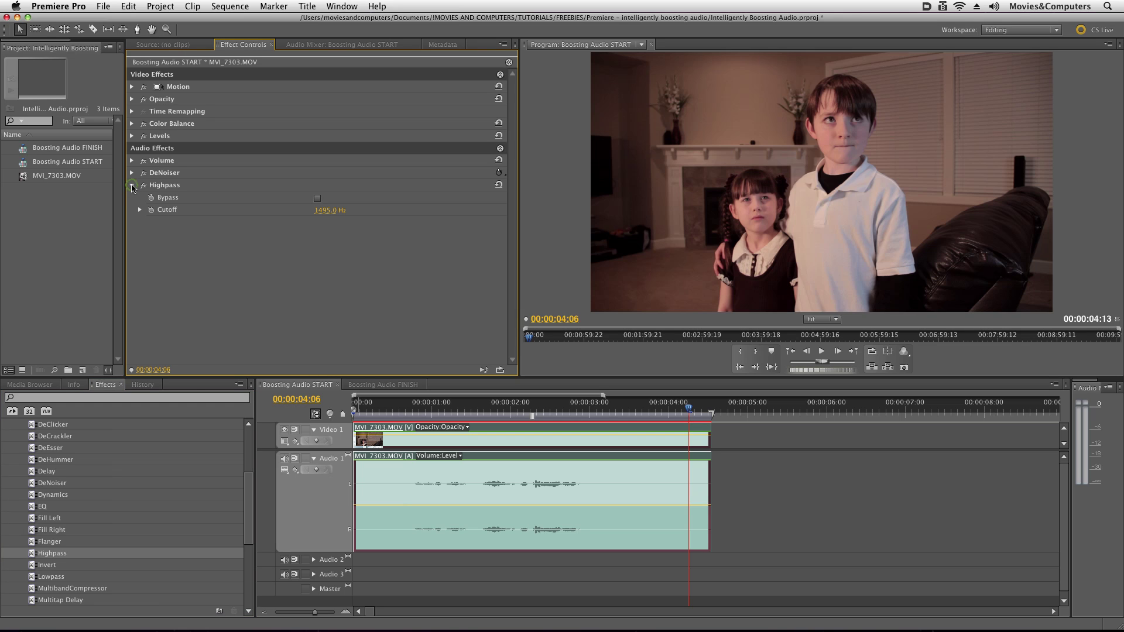
click(328, 212)
text(200)
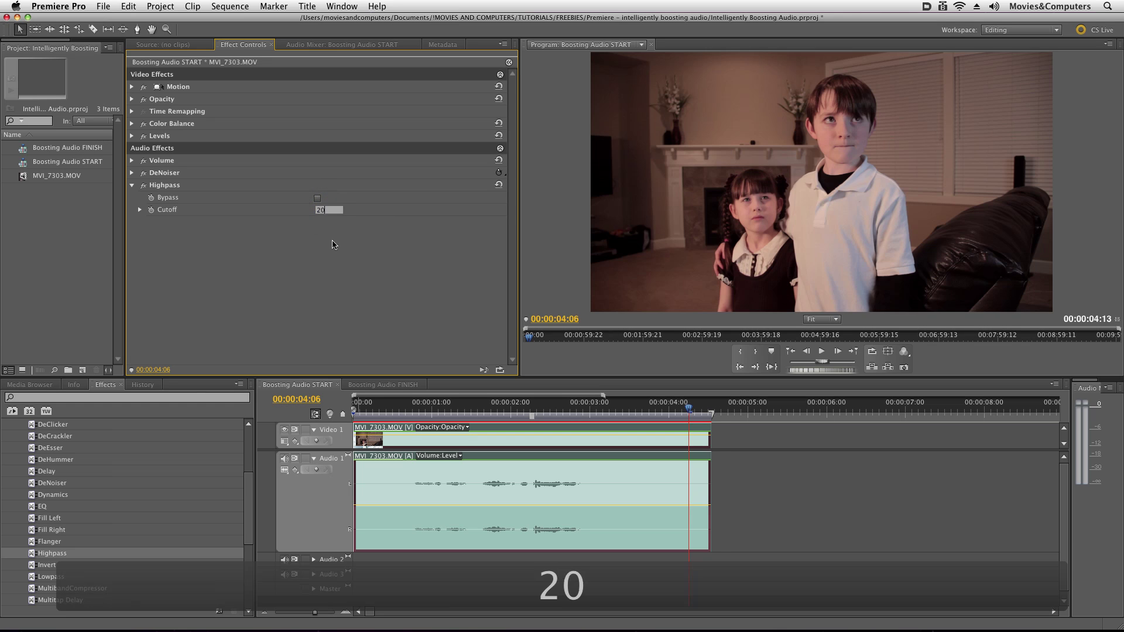
key(Return)
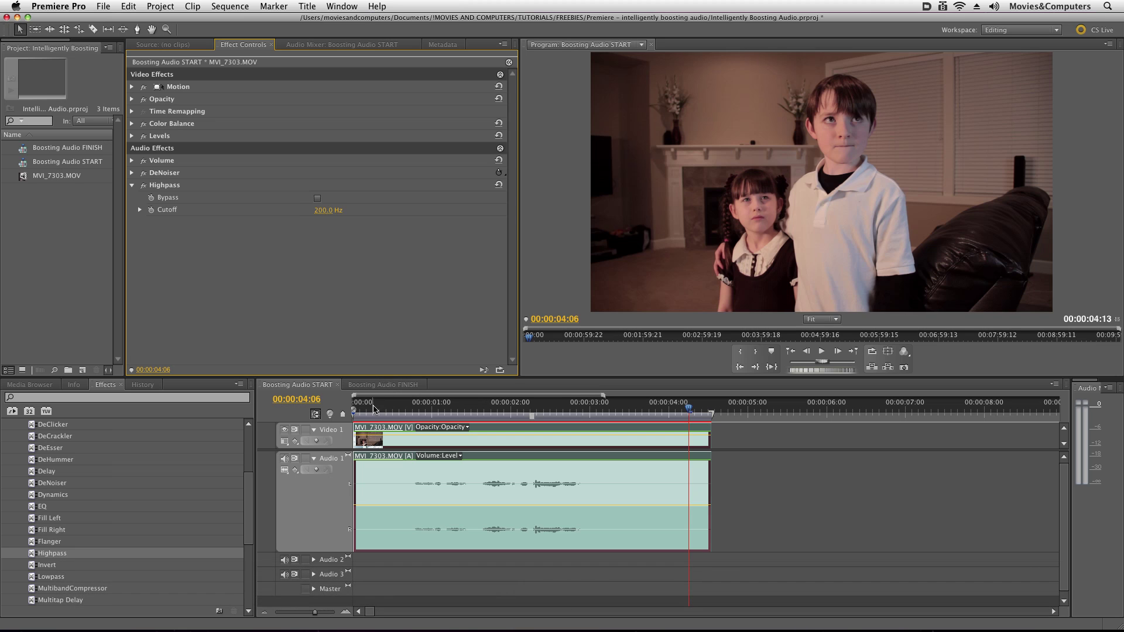
click(366, 405)
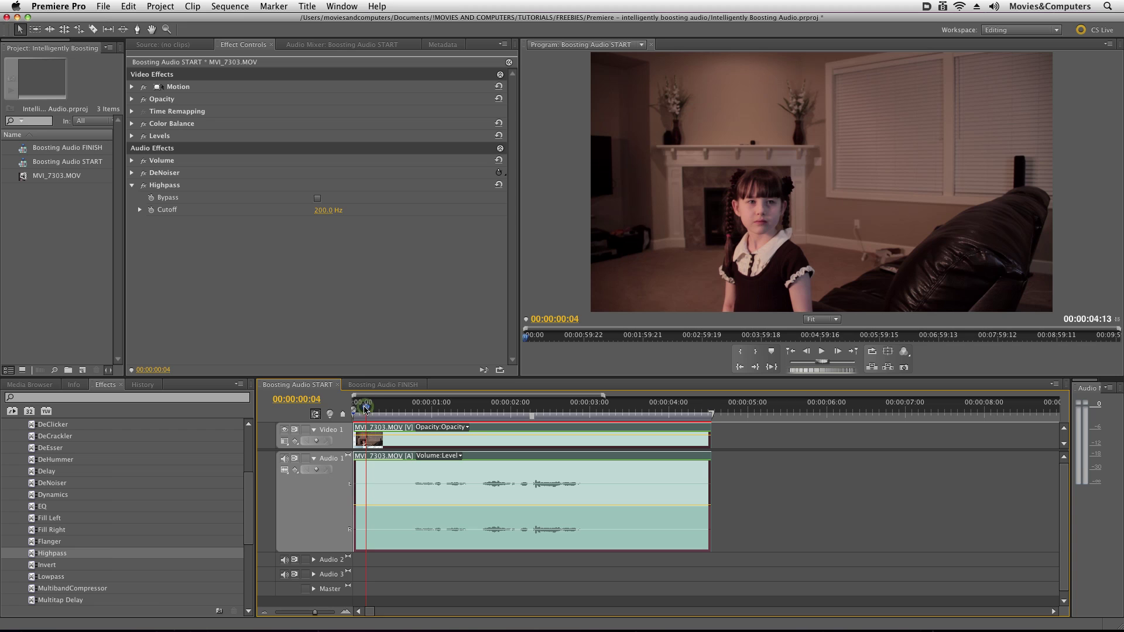
drag(364, 408, 359, 408)
key(space)
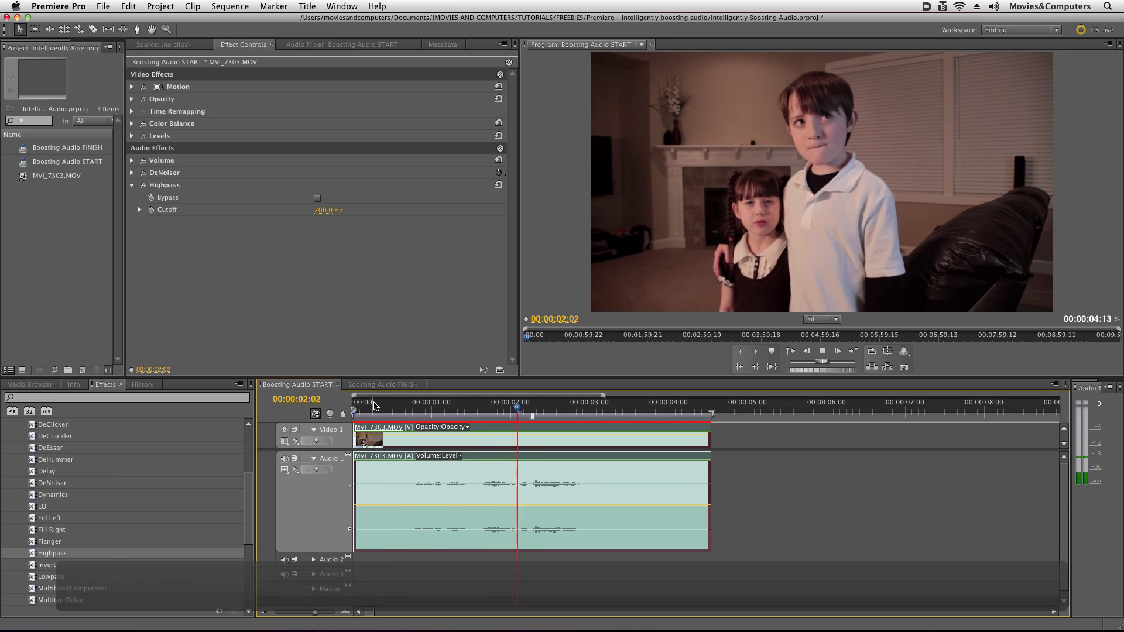
key(space)
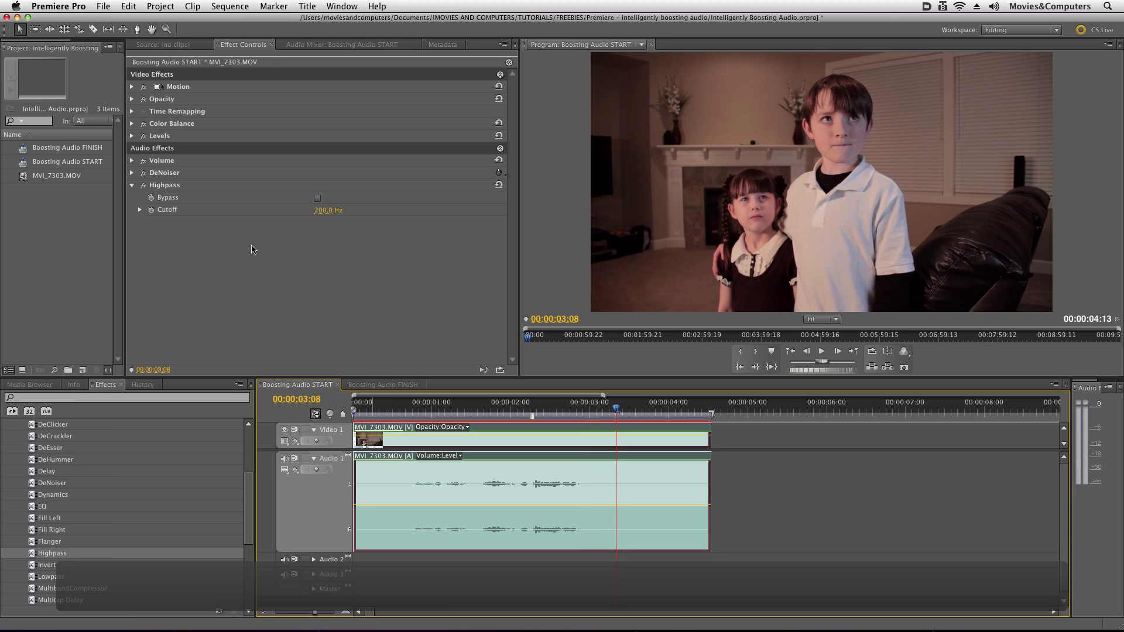
Bypass the Highpass and DeNoiser effects and play the clip without cleanup.
click(144, 186)
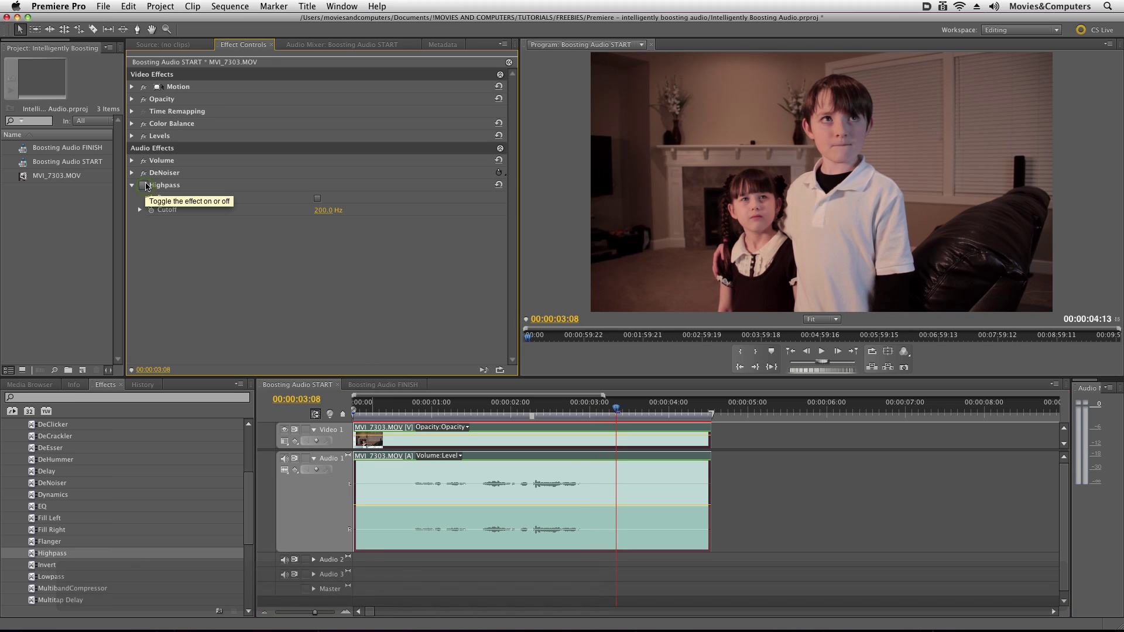
click(144, 174)
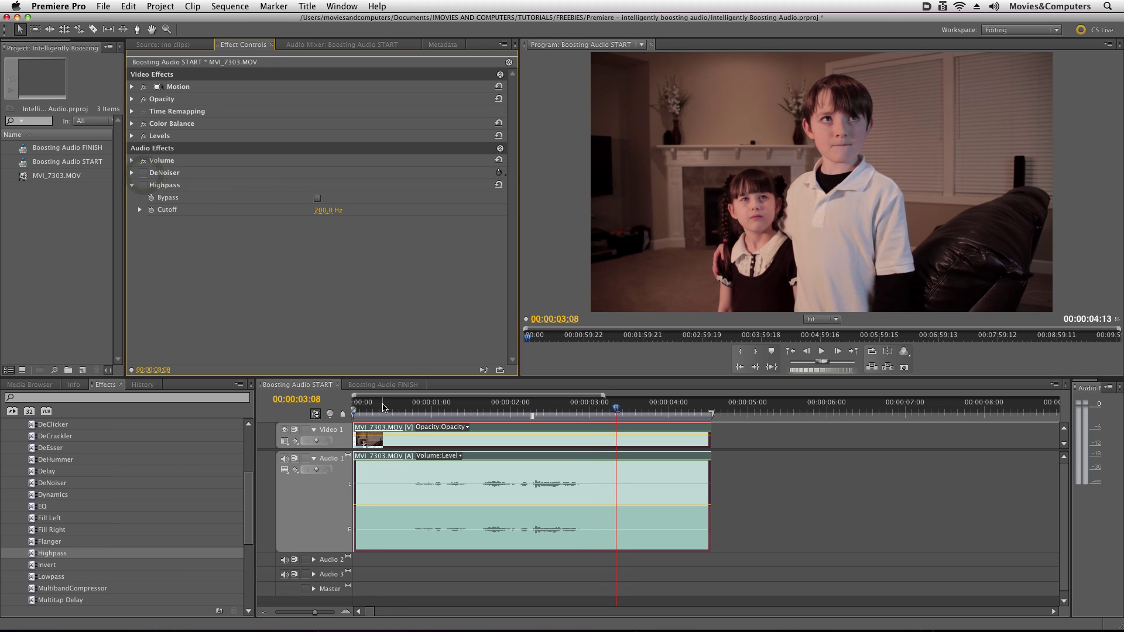
click(357, 406)
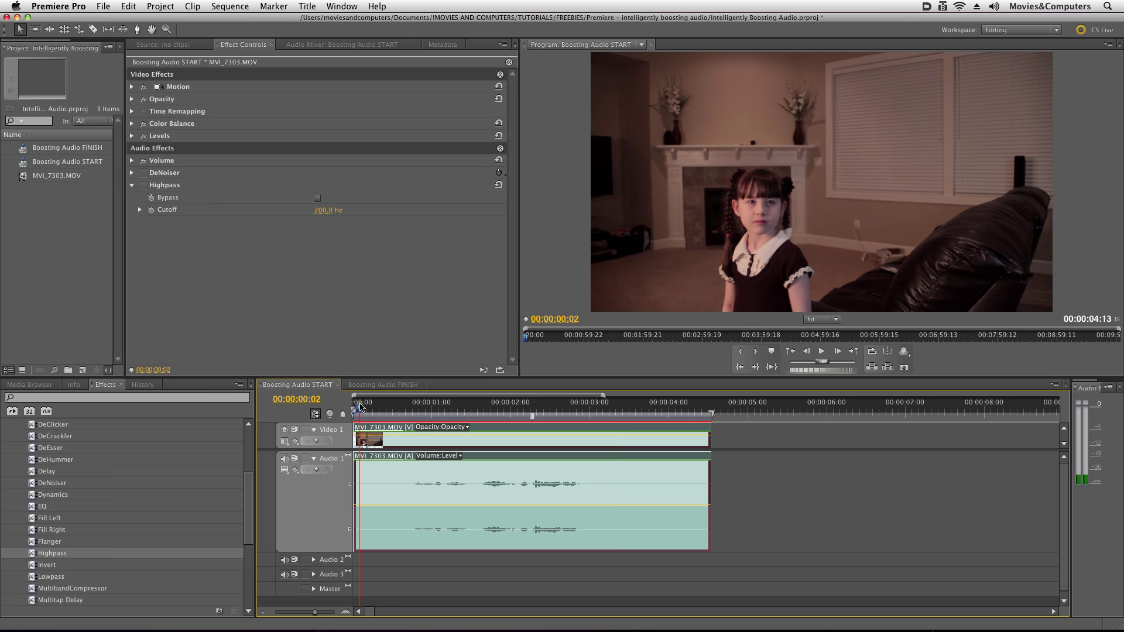
key(space)
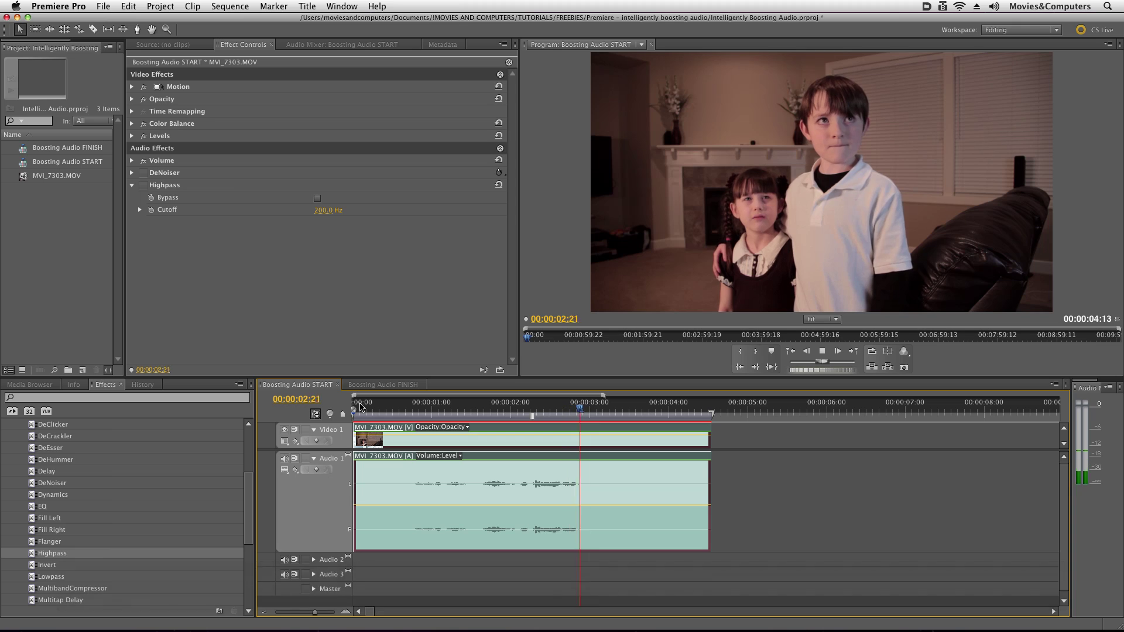
key(space)
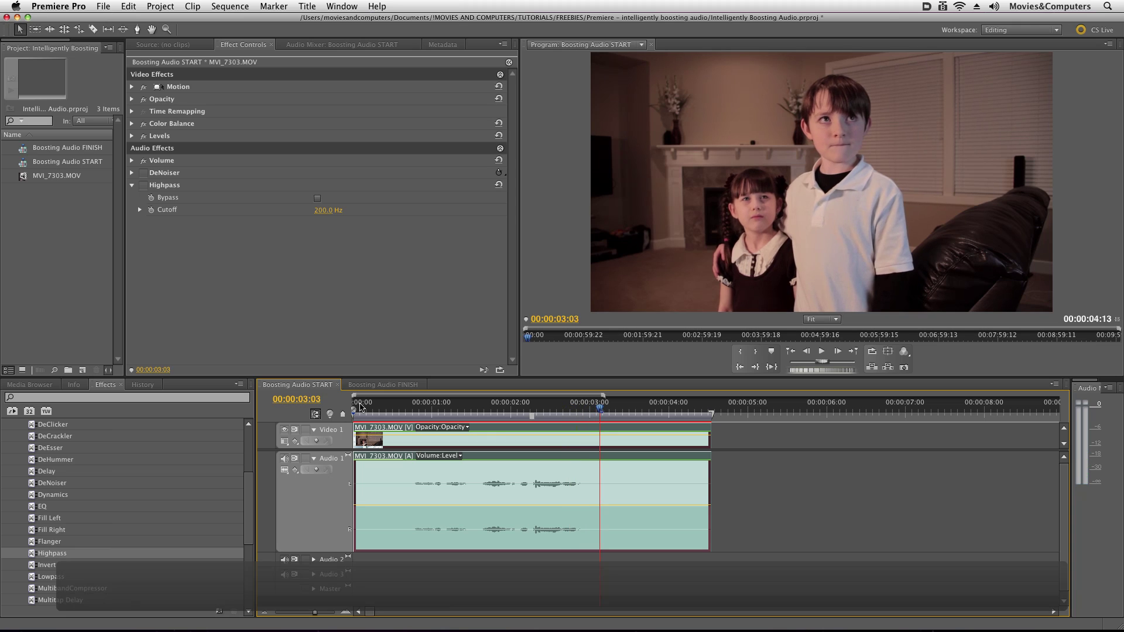
Re-enable DeNoiser and Highpass, replay the clip, then switch to Adobe Soundbooth CS5.
click(143, 173)
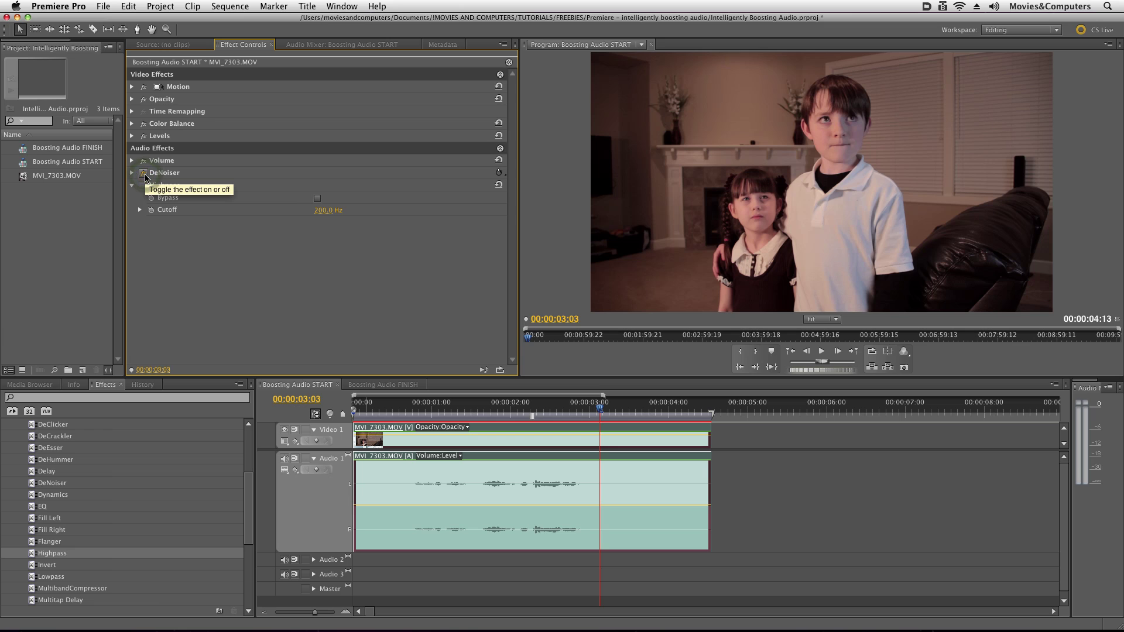
click(143, 185)
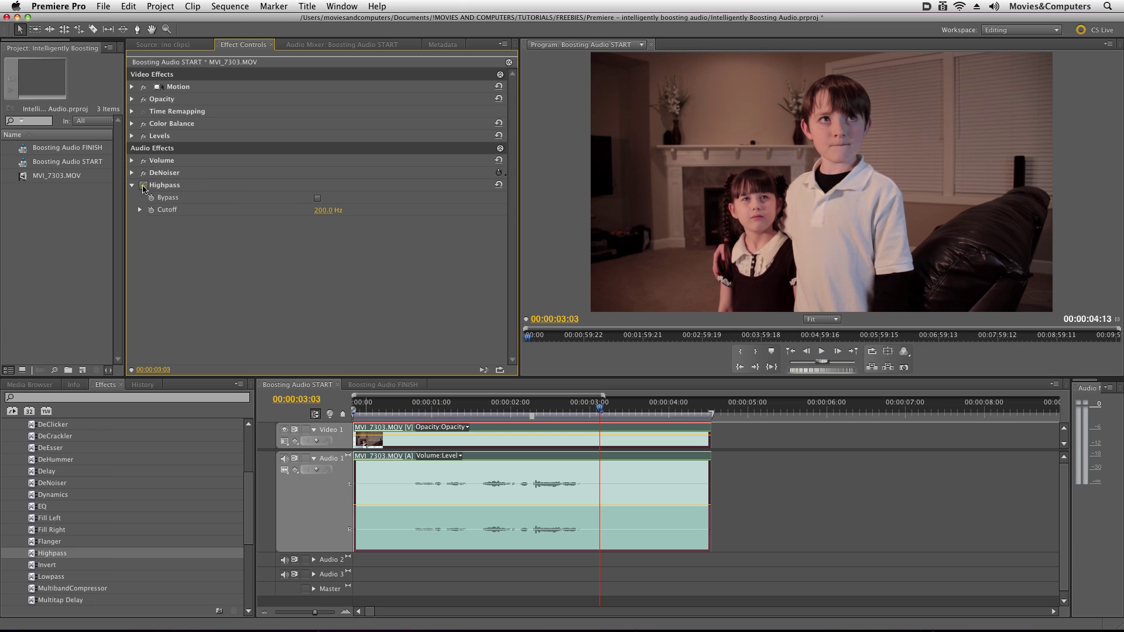
click(143, 185)
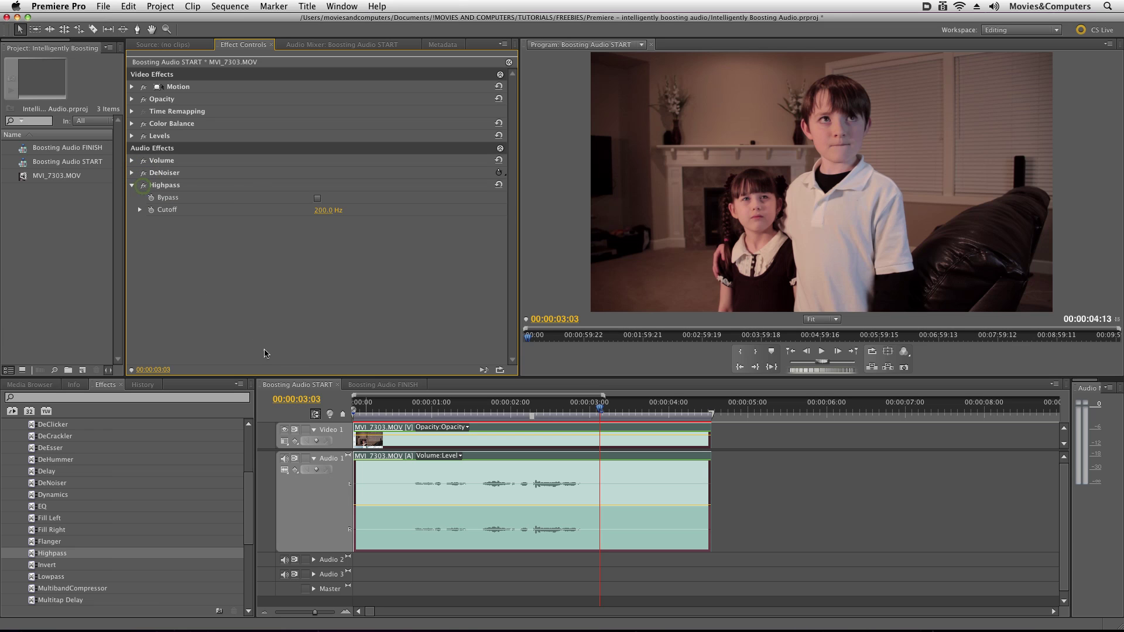
click(375, 408)
key(space)
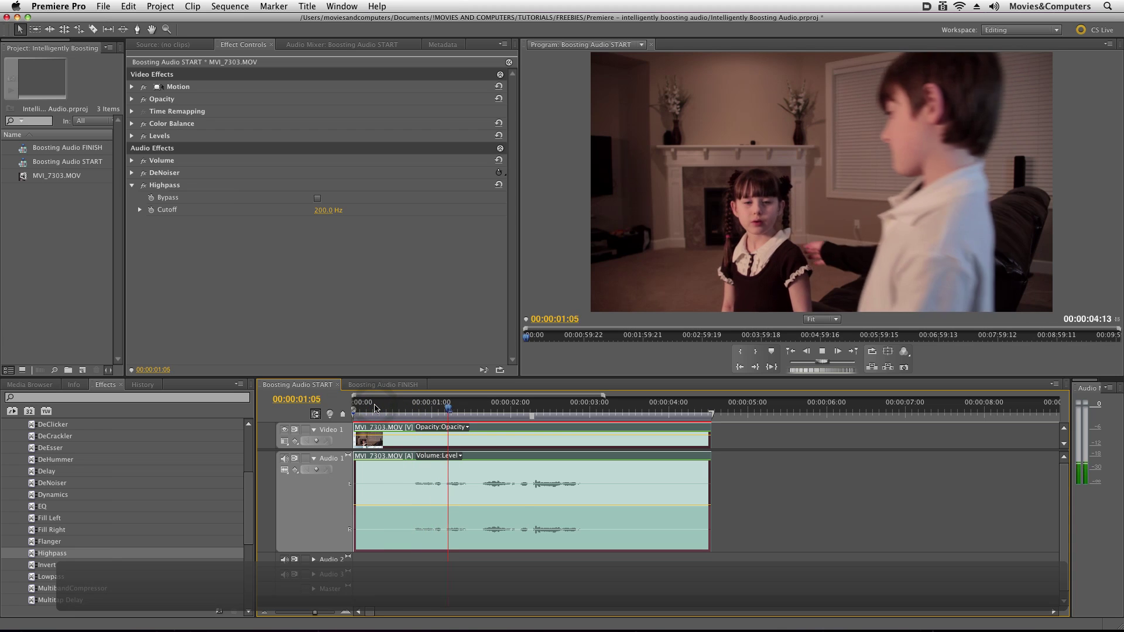
key(space)
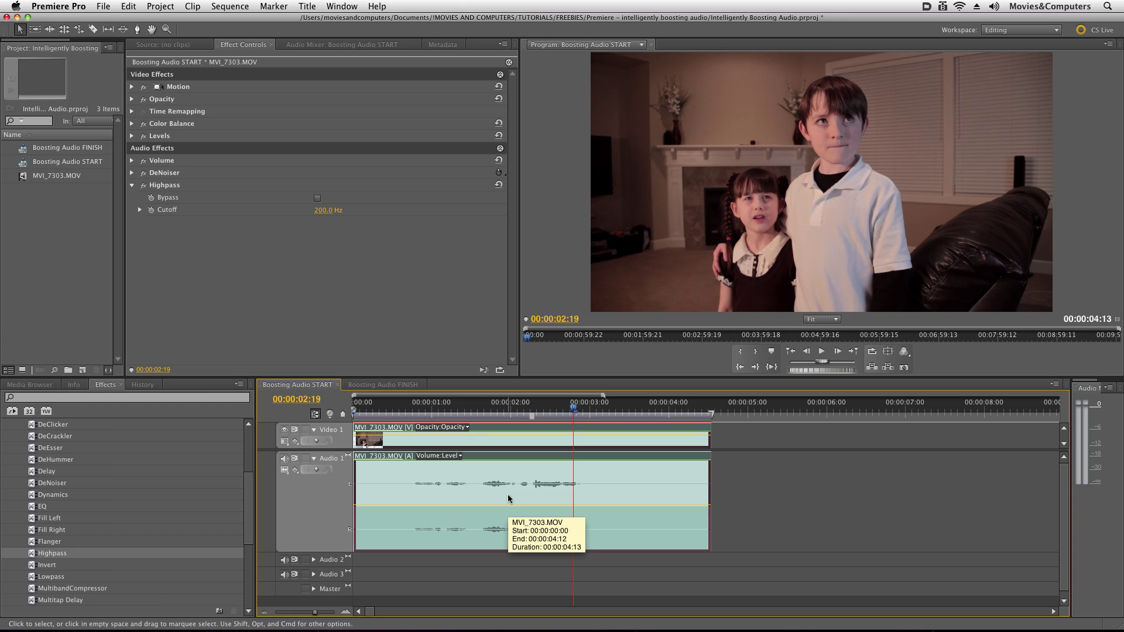
click(732, 608)
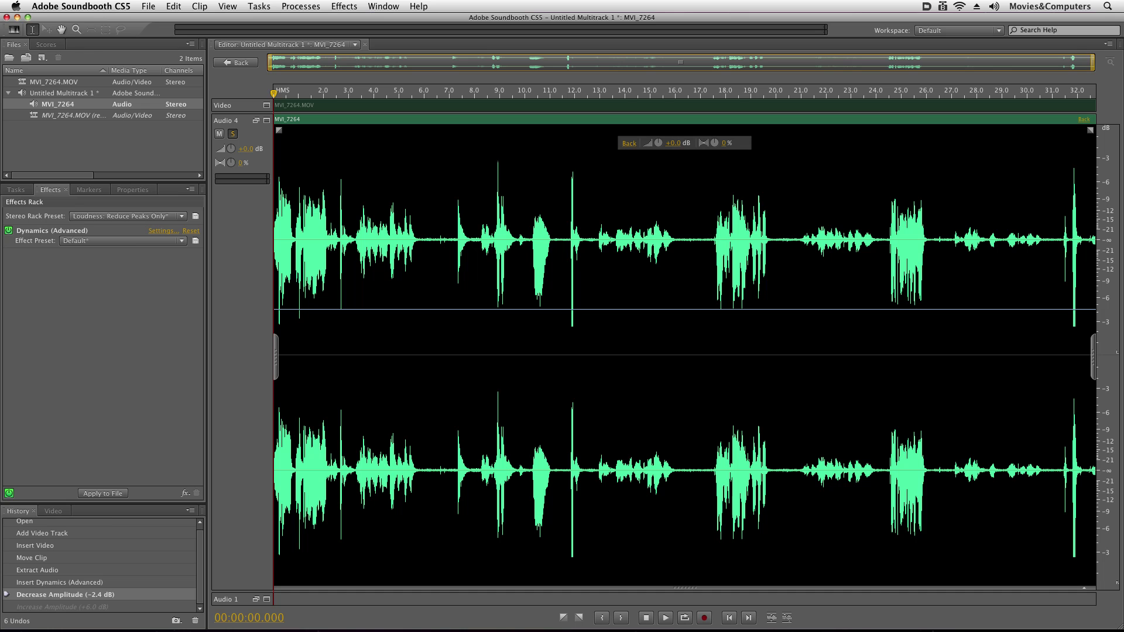
Raise the Soundbooth clip volume about +5 dB, undo it, and return to Premiere Pro.
drag(658, 142, 701, 148)
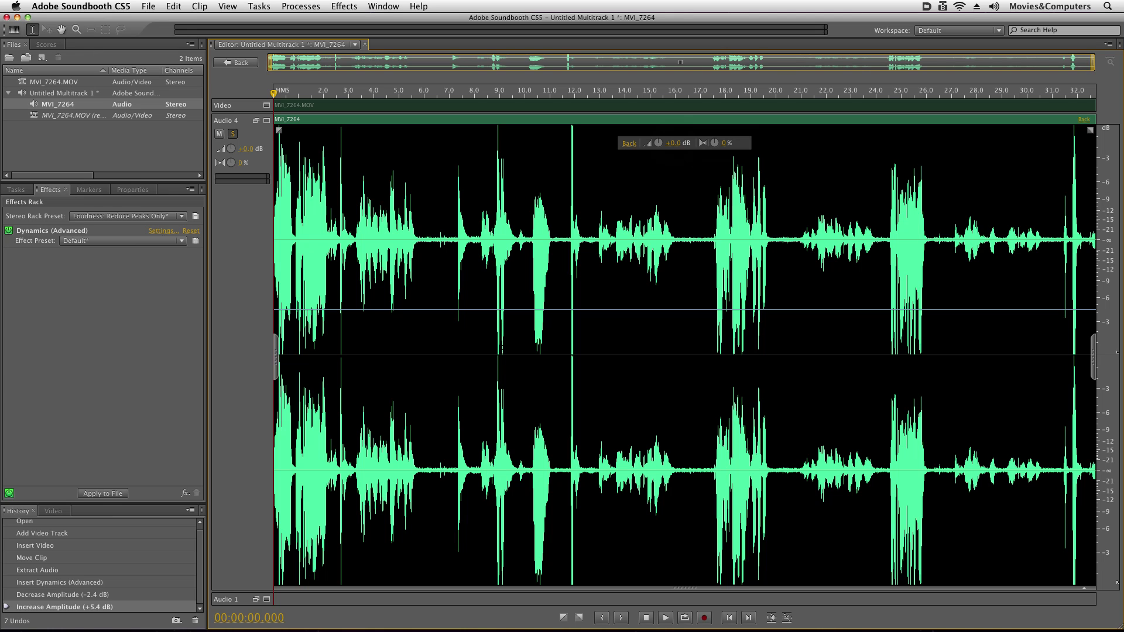
key(super+z)
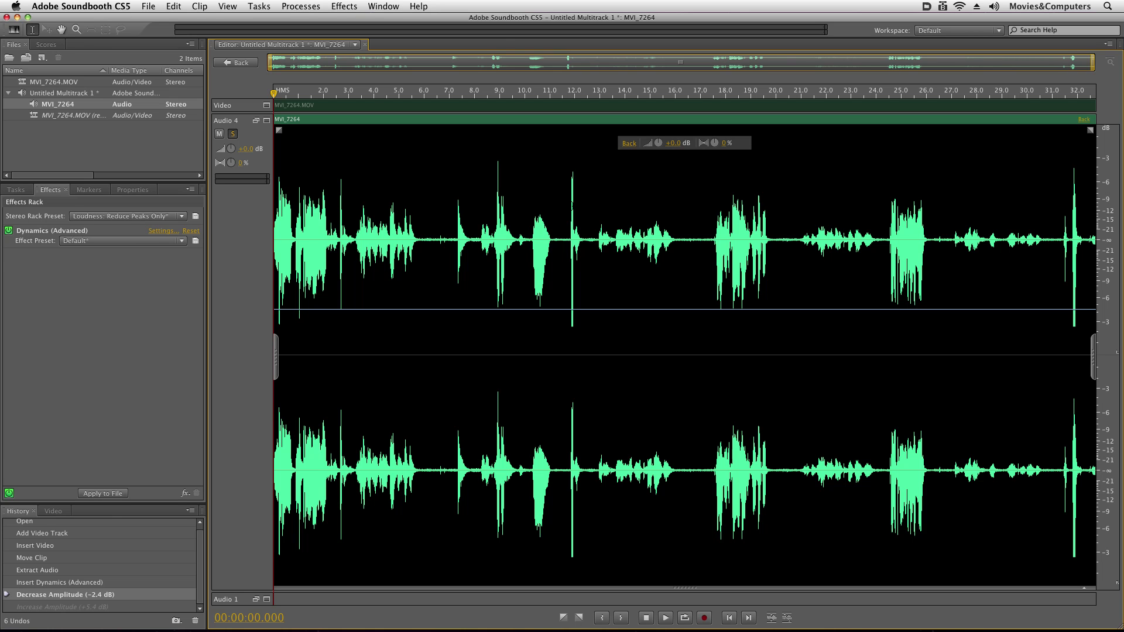
key(super+Tab)
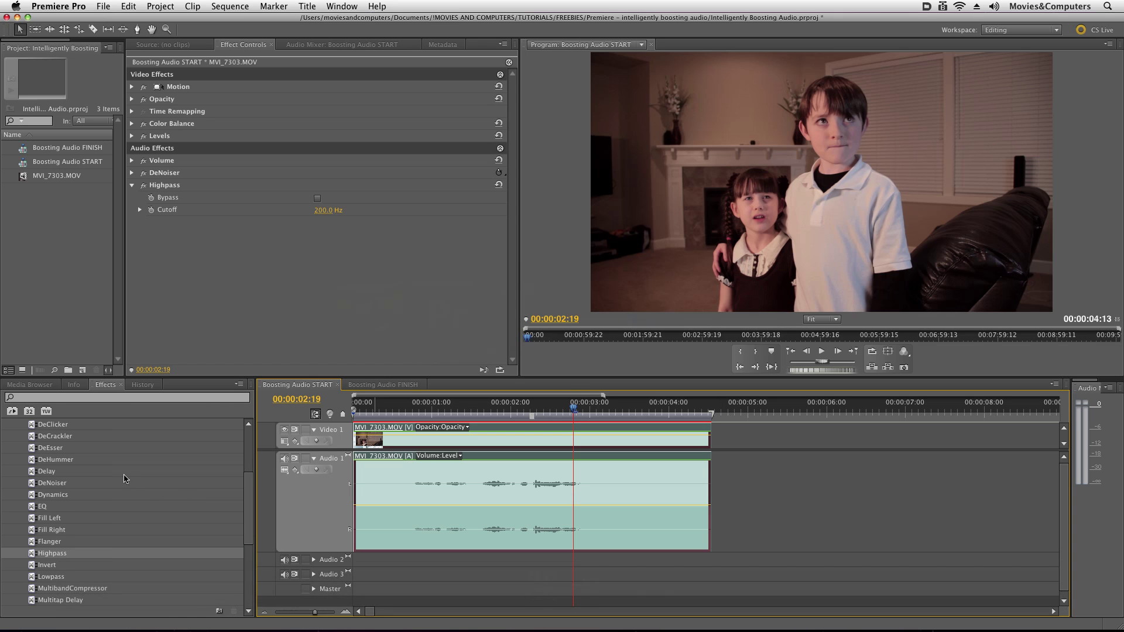
Apply the Dynamics audio effect, not MultibandCompressor, to MVI_7303.MOV on Audio 1.
scroll(124, 478, up, 5)
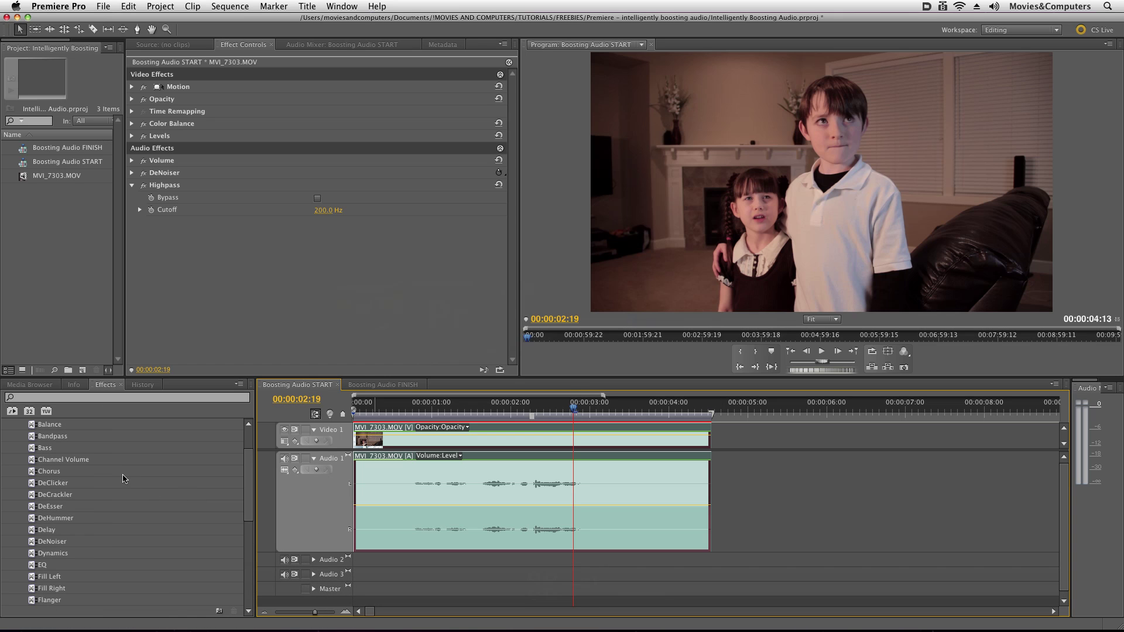
scroll(123, 478, down, 4)
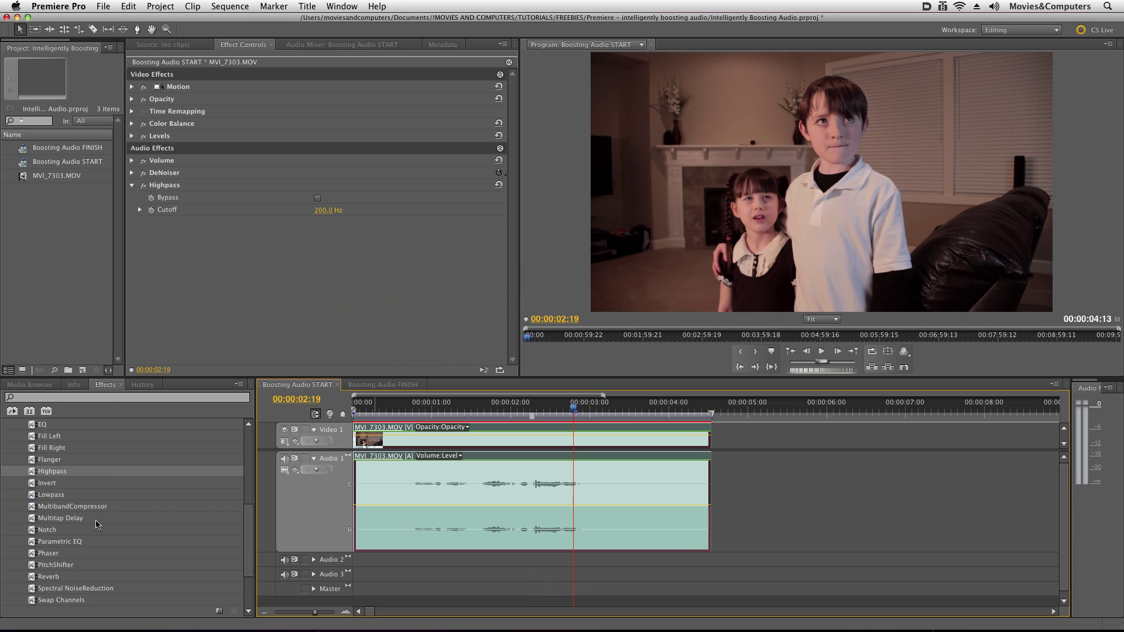
click(97, 507)
click(106, 507)
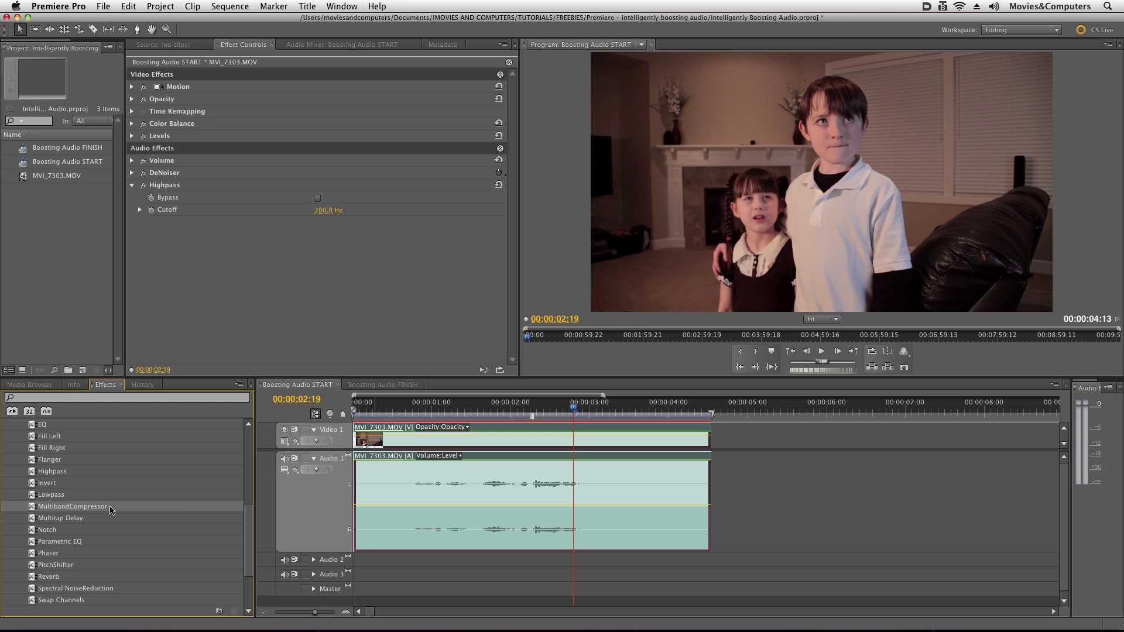
scroll(95, 476, up, 5)
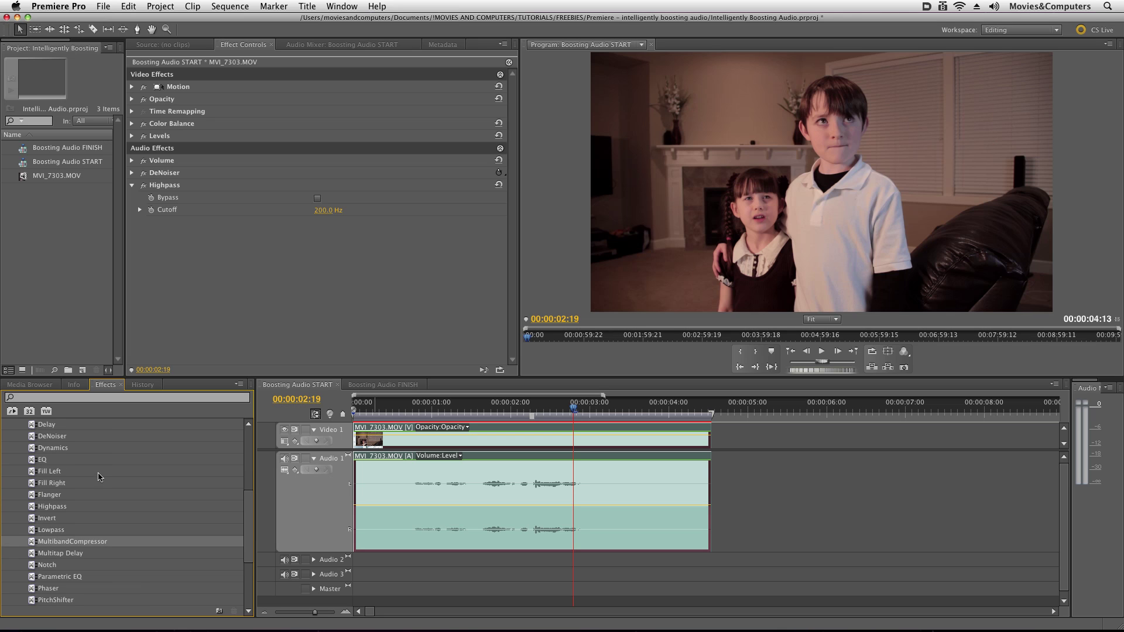
click(66, 475)
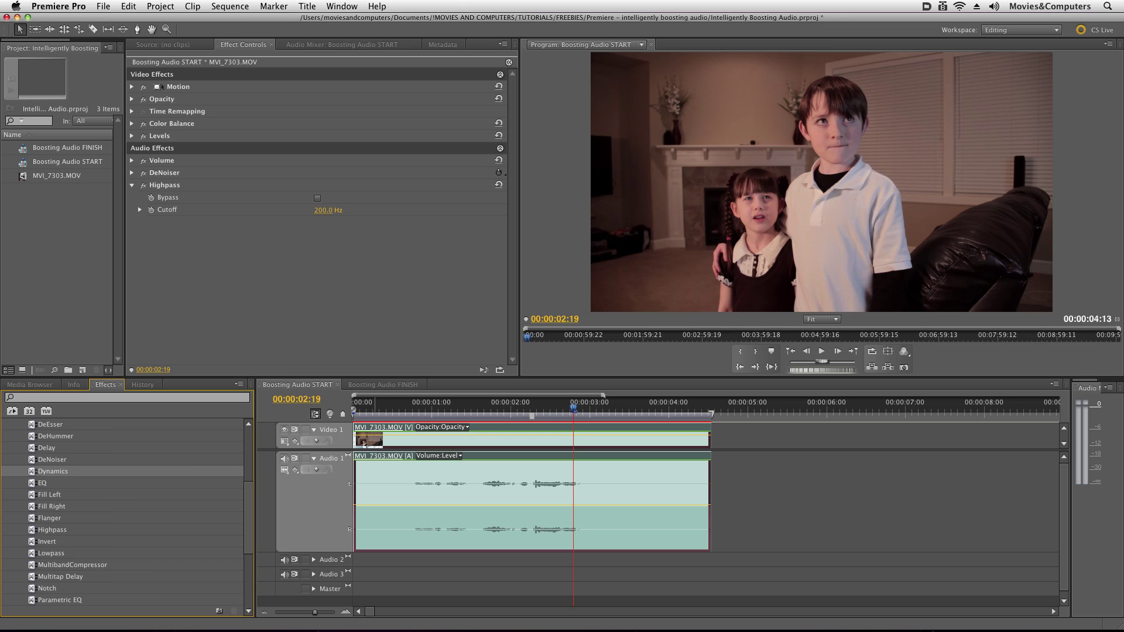
drag(36, 474, 388, 490)
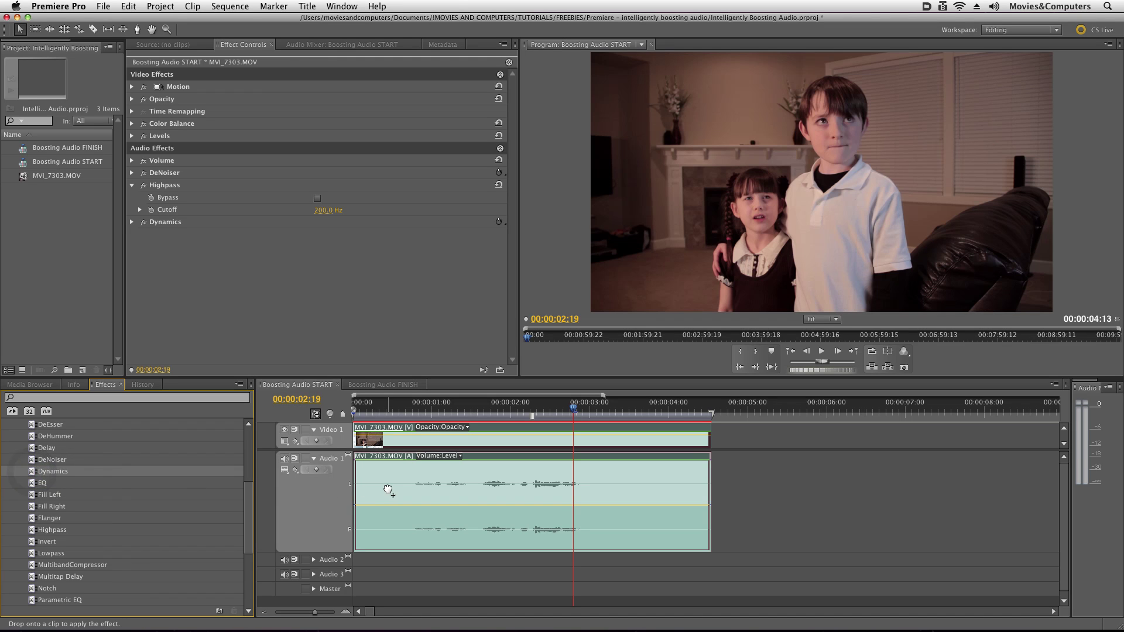
Twirl open Dynamics and its Custom Setup to show the Compressor knobs.
click(132, 222)
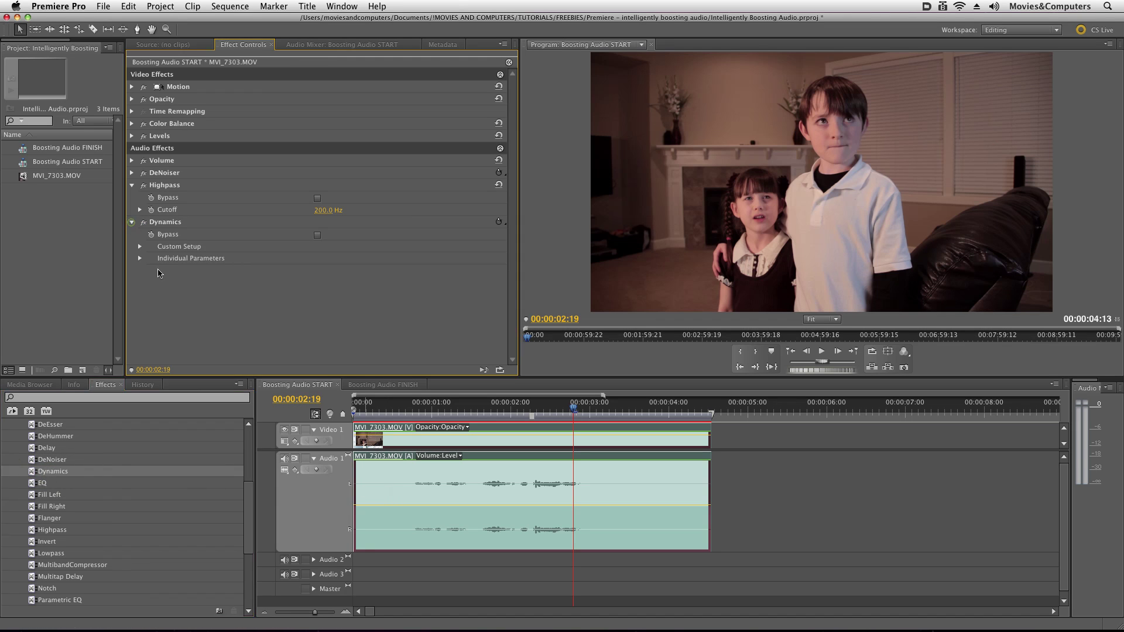
click(140, 247)
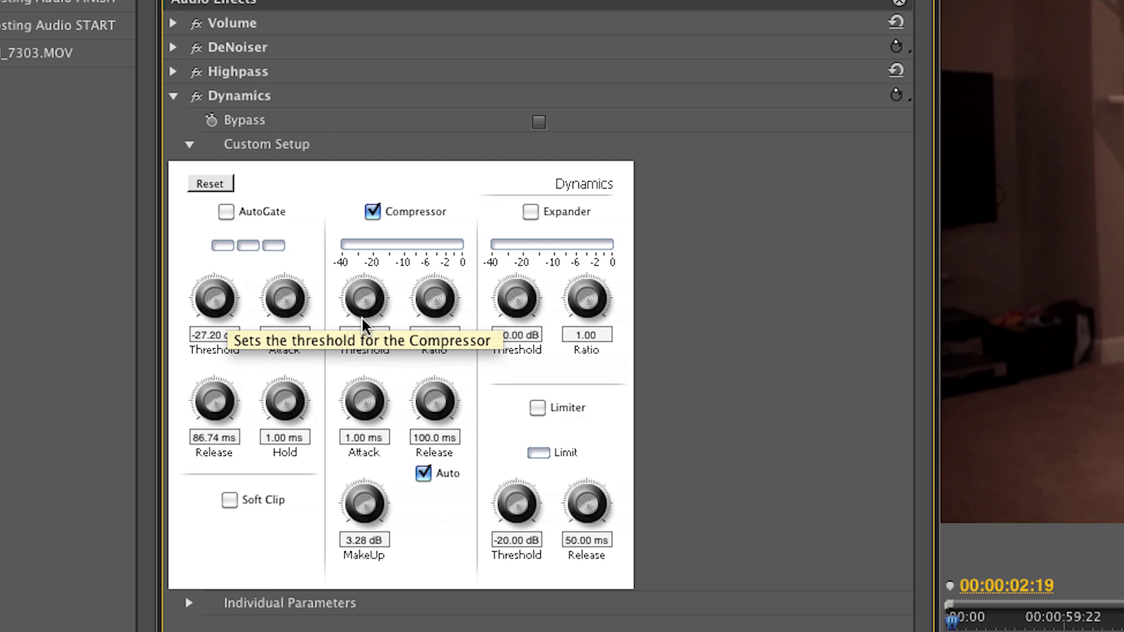
Reset the compressor threshold, lower it to -22.19 dB, and raise the ratio to 4.00.
double_click(368, 344)
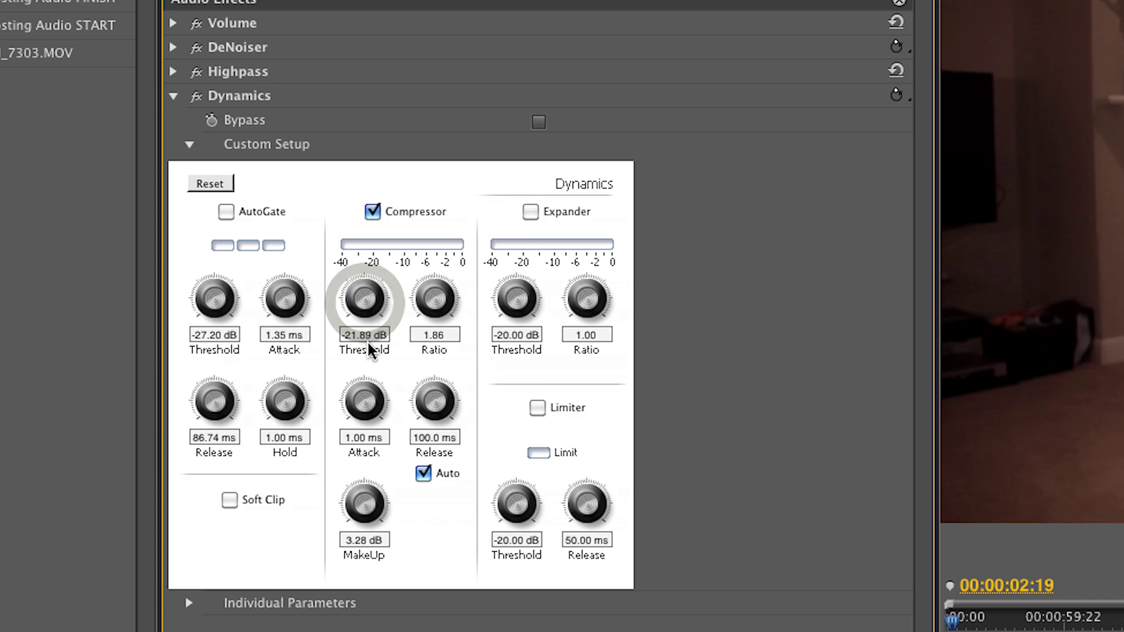
drag(368, 343, 374, 349)
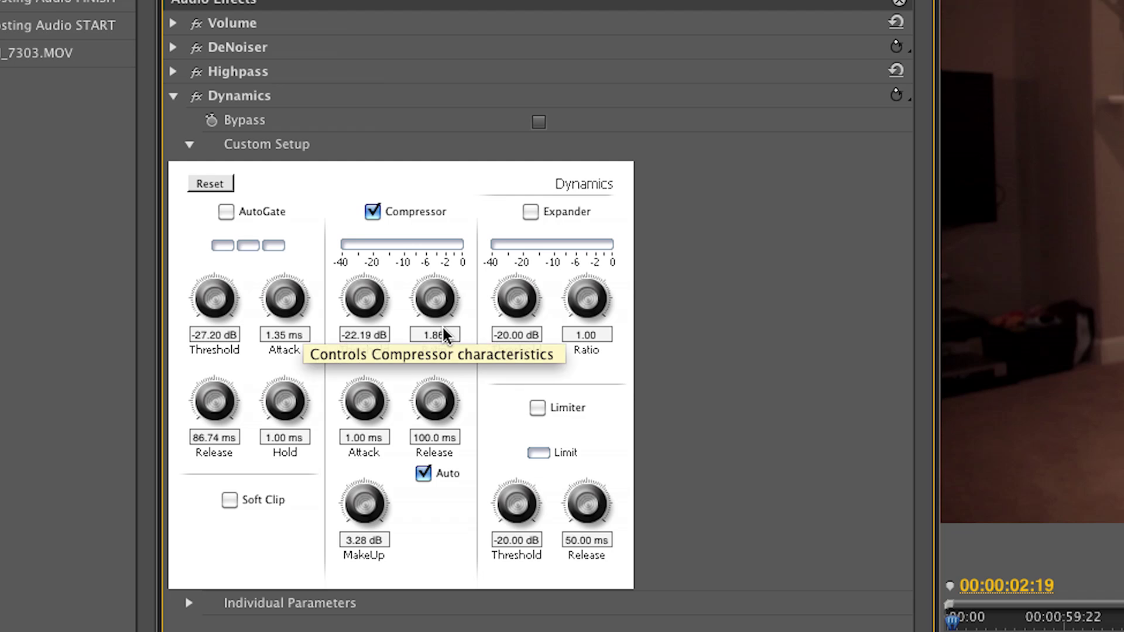
drag(436, 296, 446, 232)
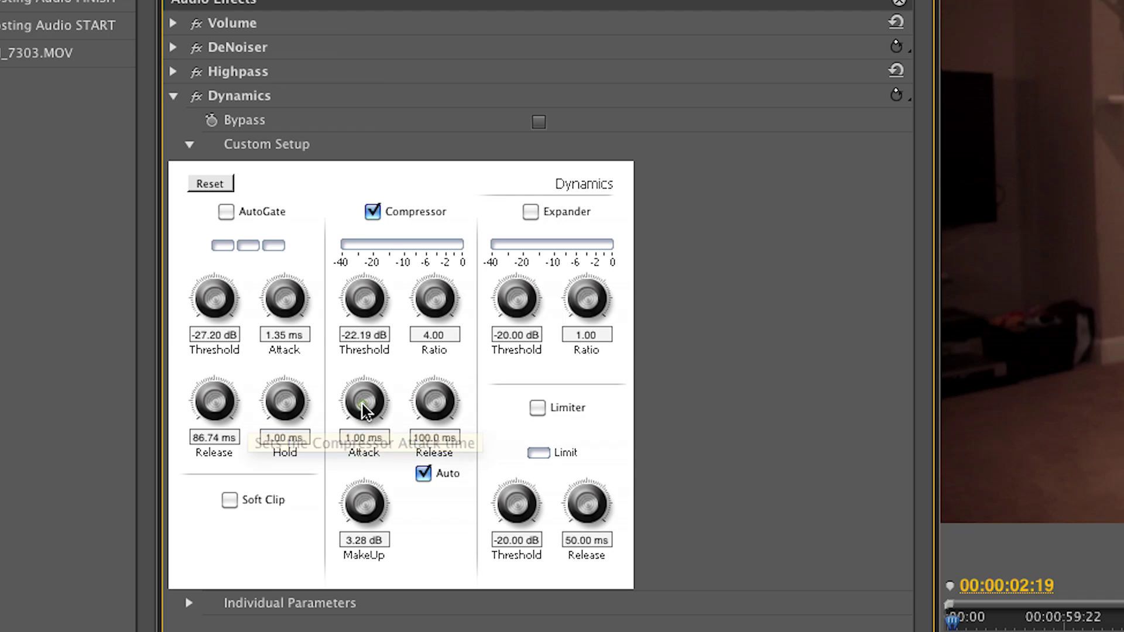
Drop the Dynamics compressor attack to 0.10 ms and boost the MakeUp knob to 12.16 dB.
drag(364, 404, 369, 432)
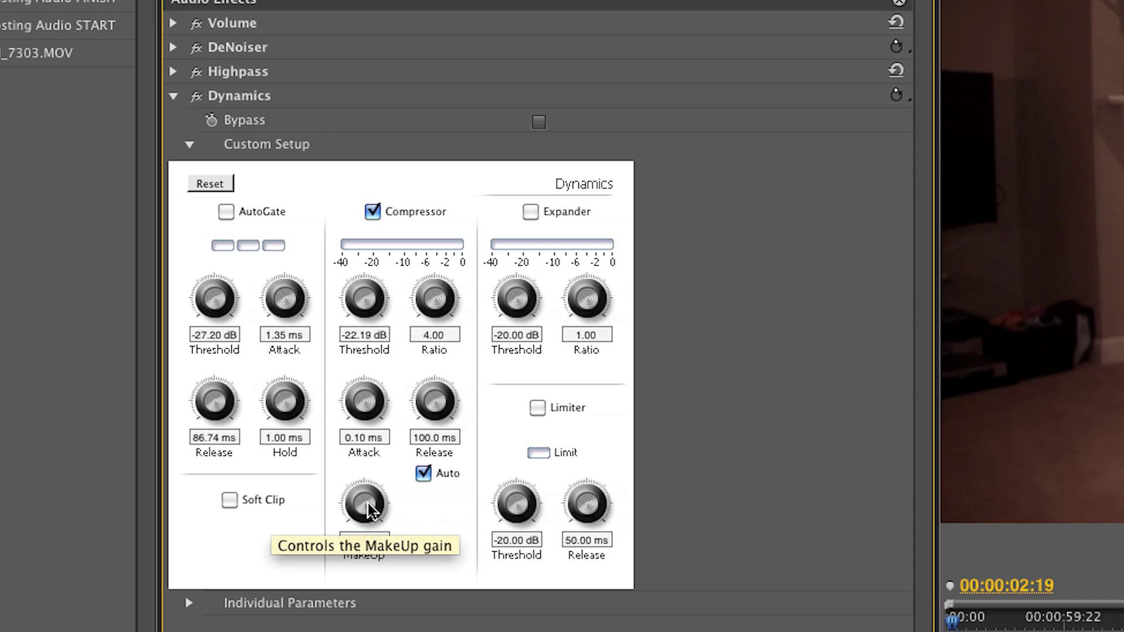
drag(367, 502, 385, 434)
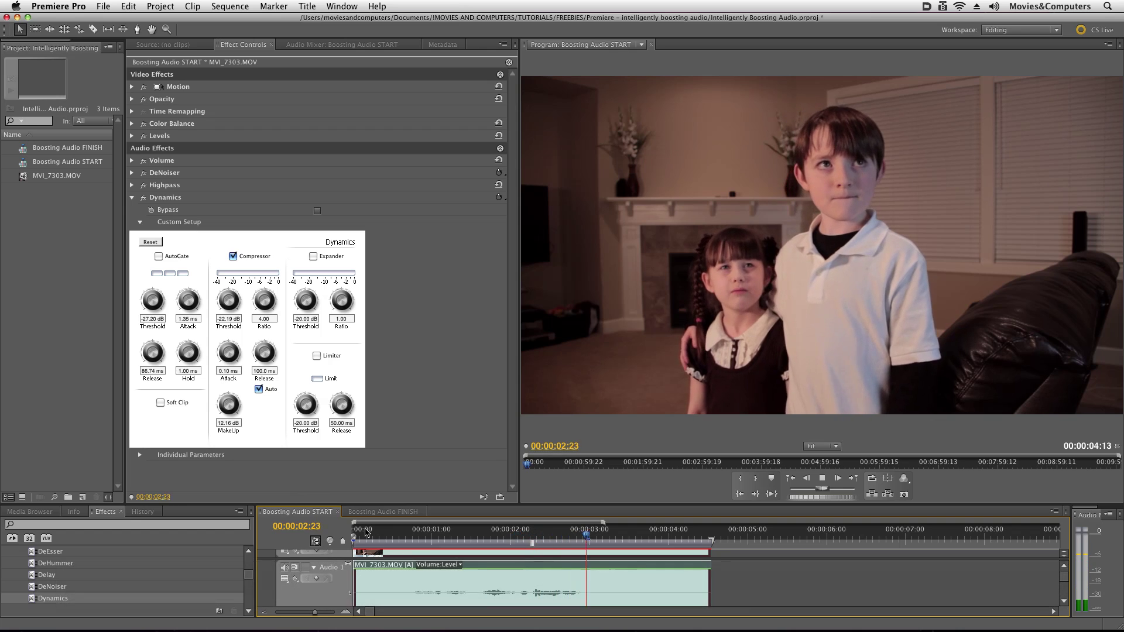
key(space)
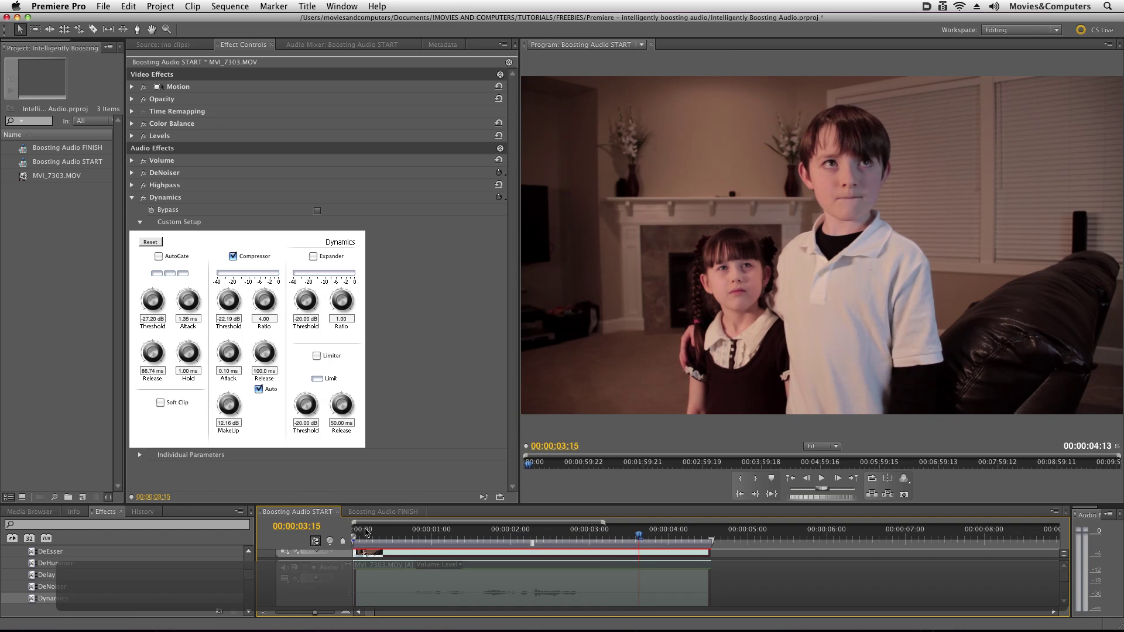